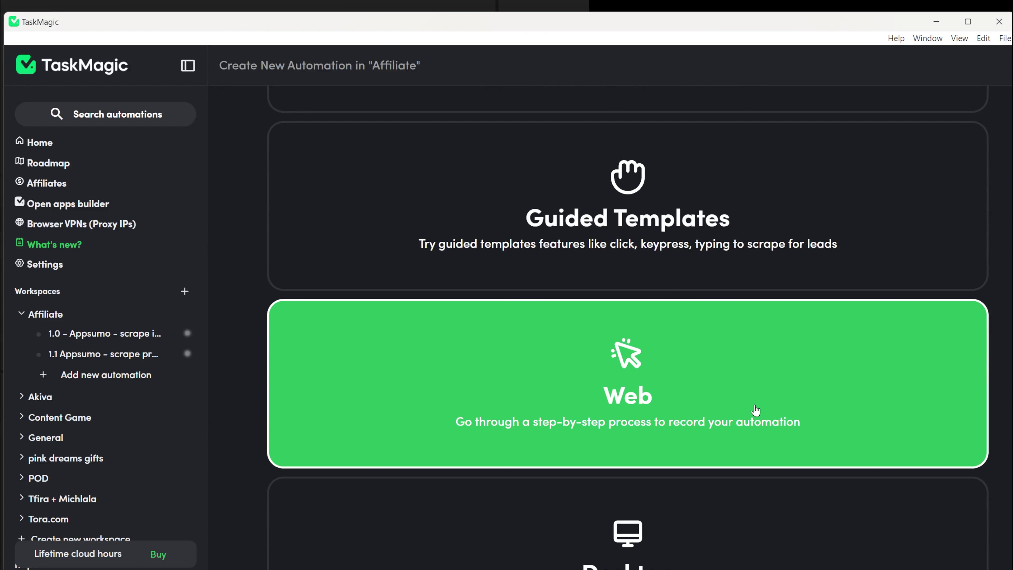
Step: Start a web automation in the Affiliate workspace and record closing the AppSumo discount popup
left_click(755, 409)
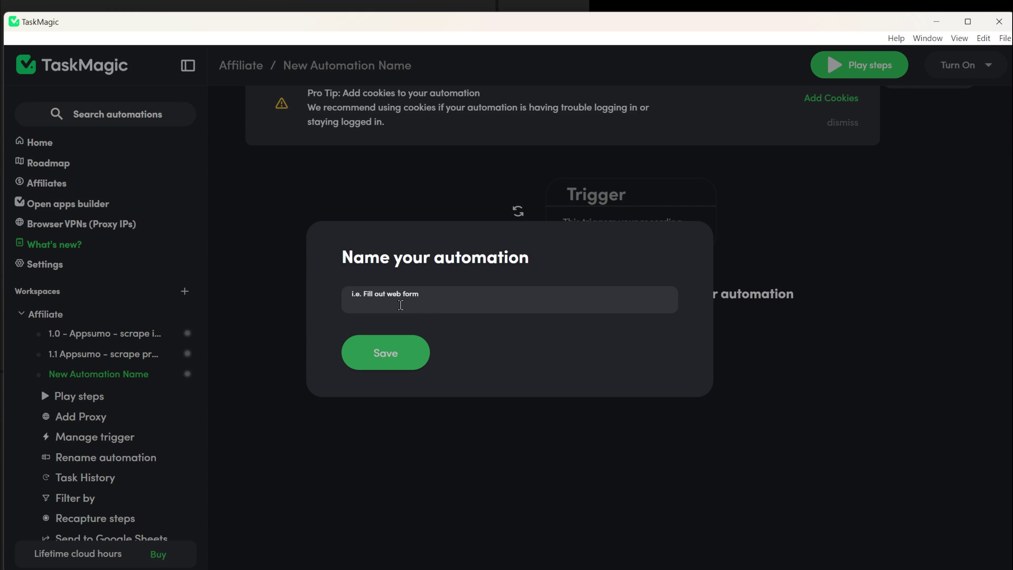
type("Af")
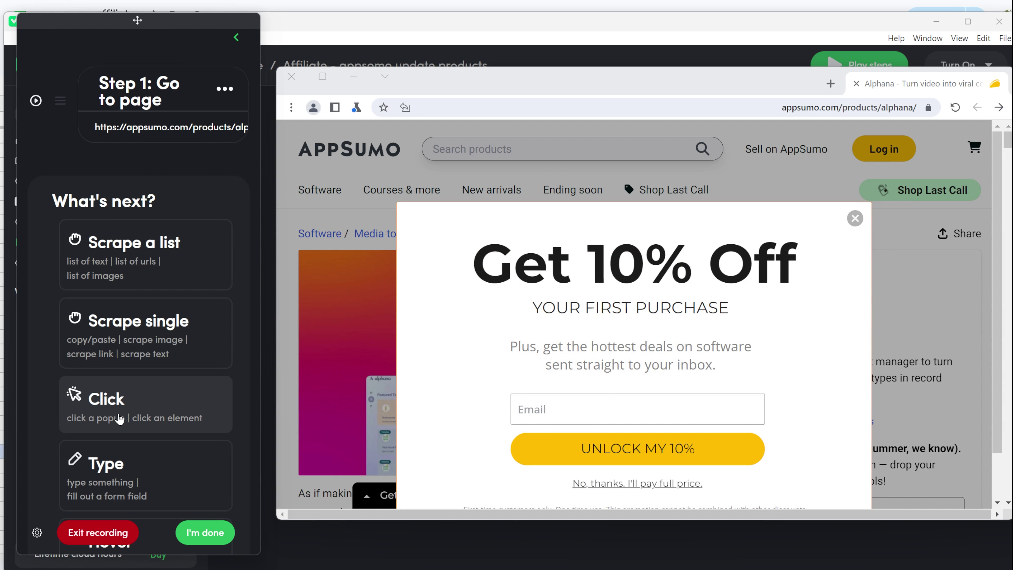
left_click(110, 399)
left_click(855, 220)
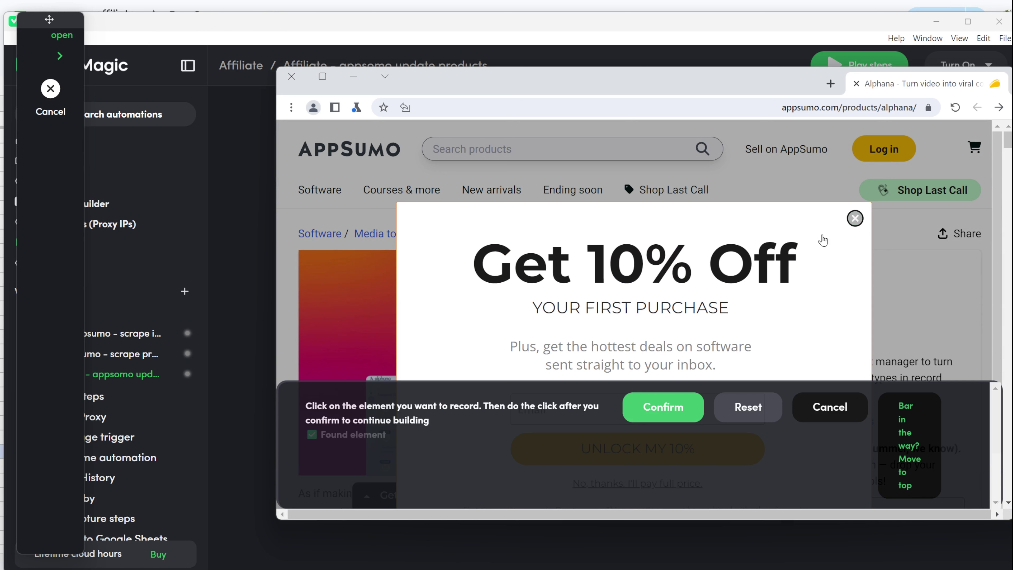
left_click(662, 409)
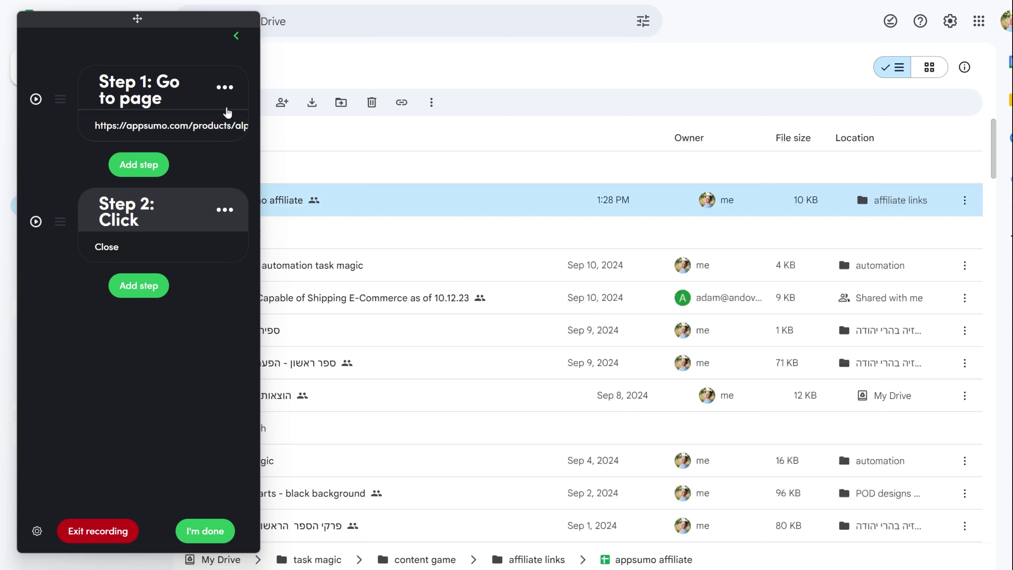
left_click_drag(151, 21, 1006, 79)
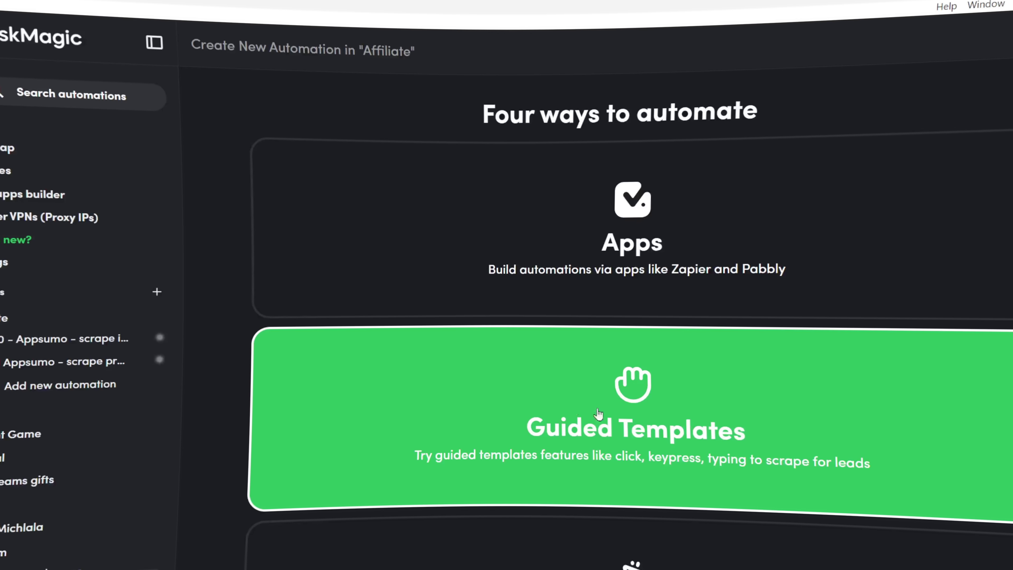
Step: Name the new automation 'Affiliate - appsomo update products' and save it
scroll(598, 413, "down", 5)
left_click(756, 414)
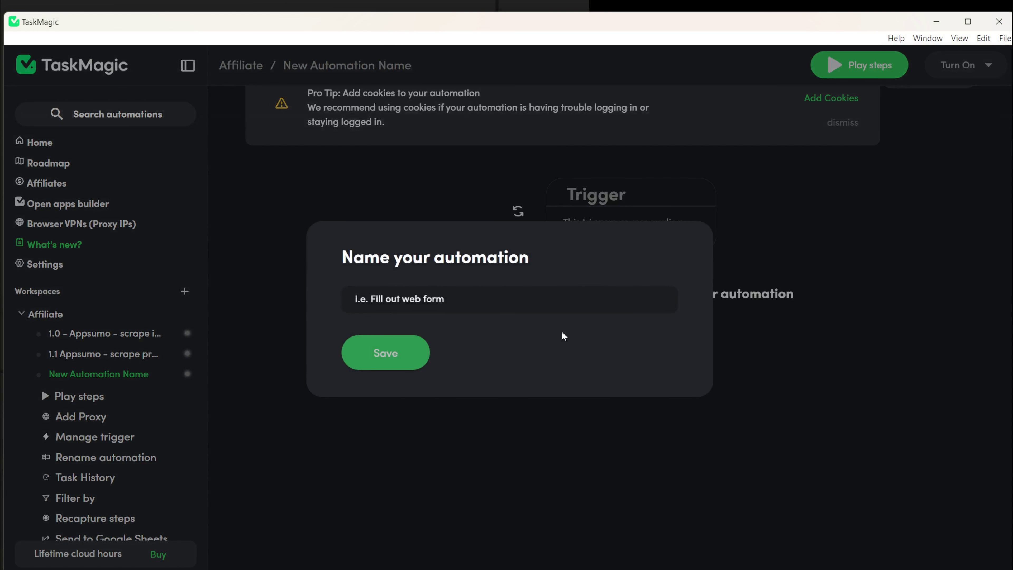
type("Affili")
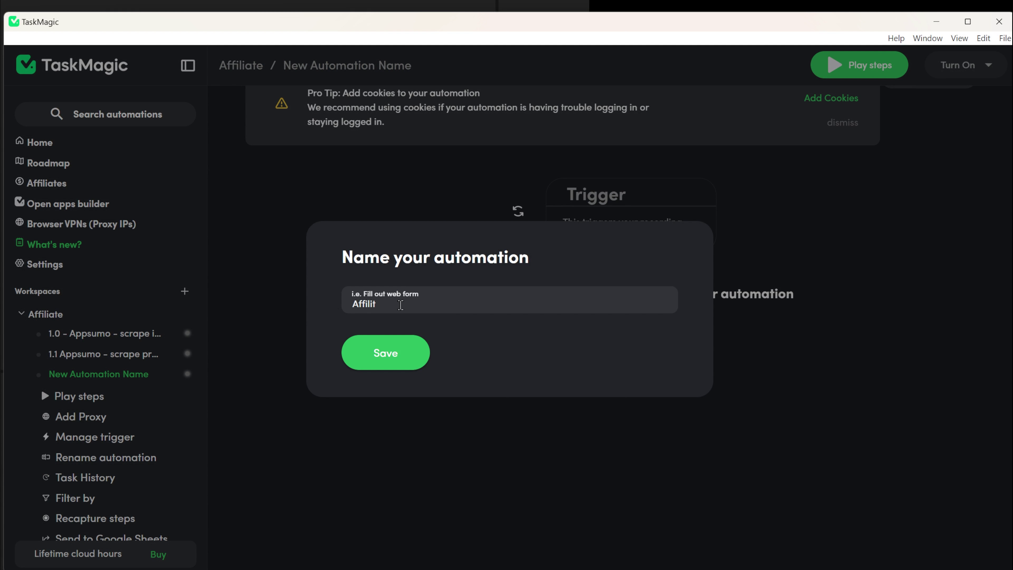
type("ate - appsomo update products")
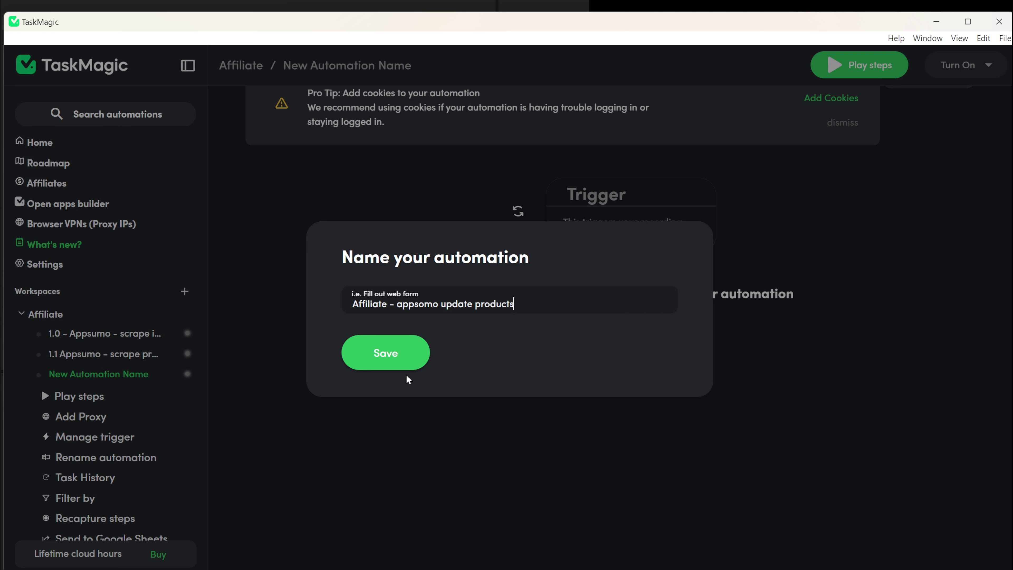
left_click(375, 363)
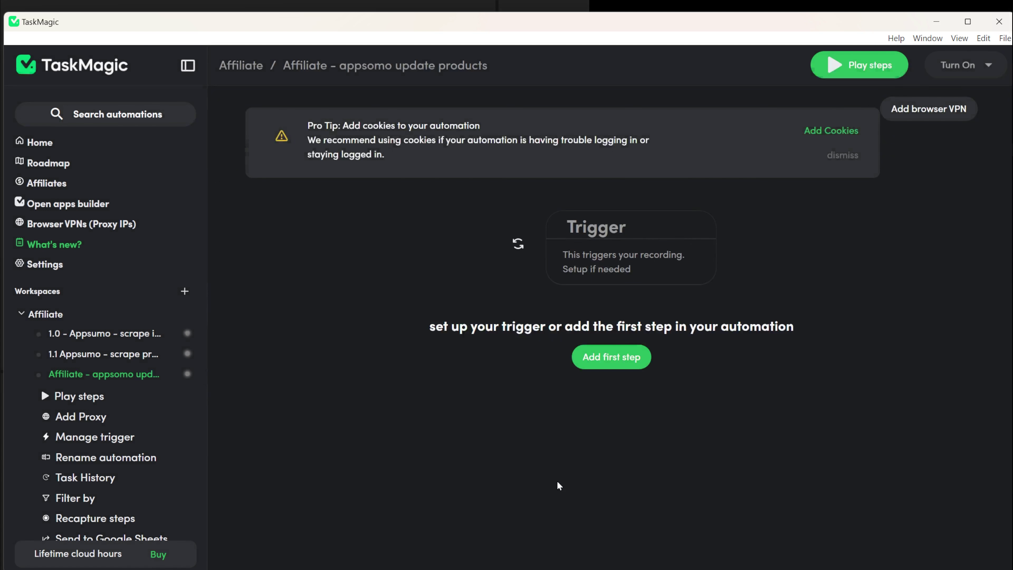
Step: Set the trigger to a list loop over the shared Google Sheet's 'video tools' worksheet, with Link and product name headers
left_click(562, 262)
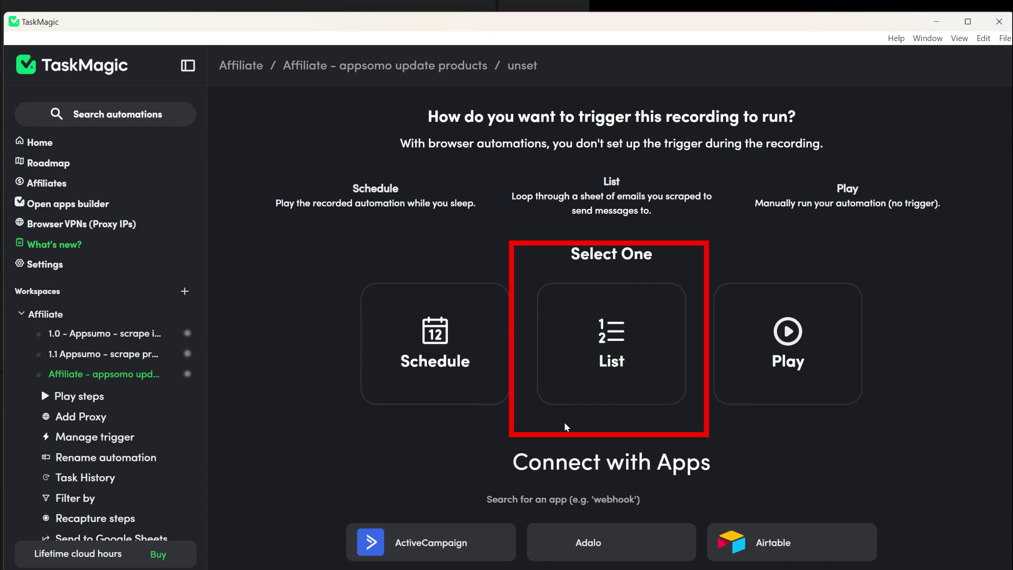
left_click(568, 397)
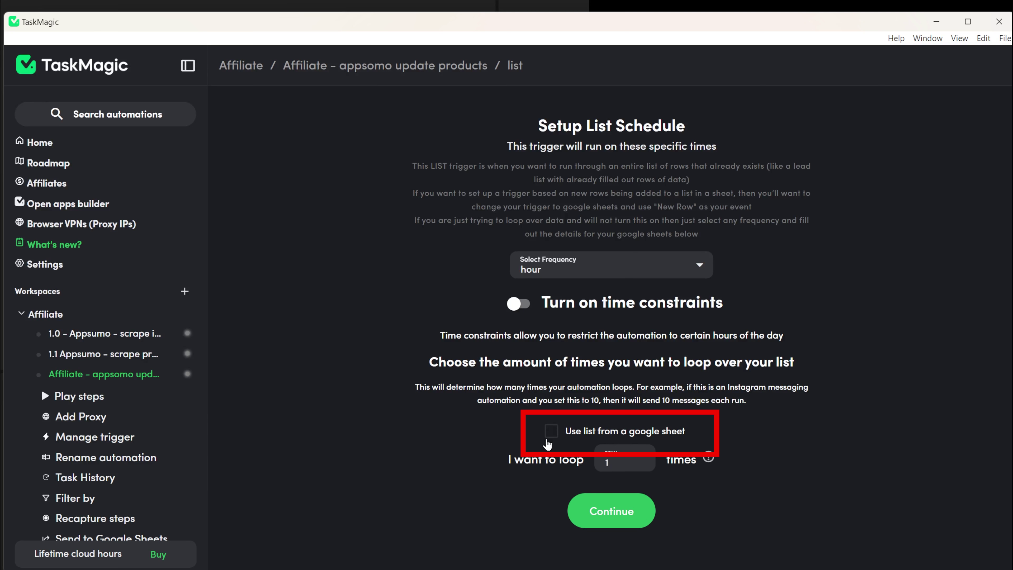
left_click(550, 432)
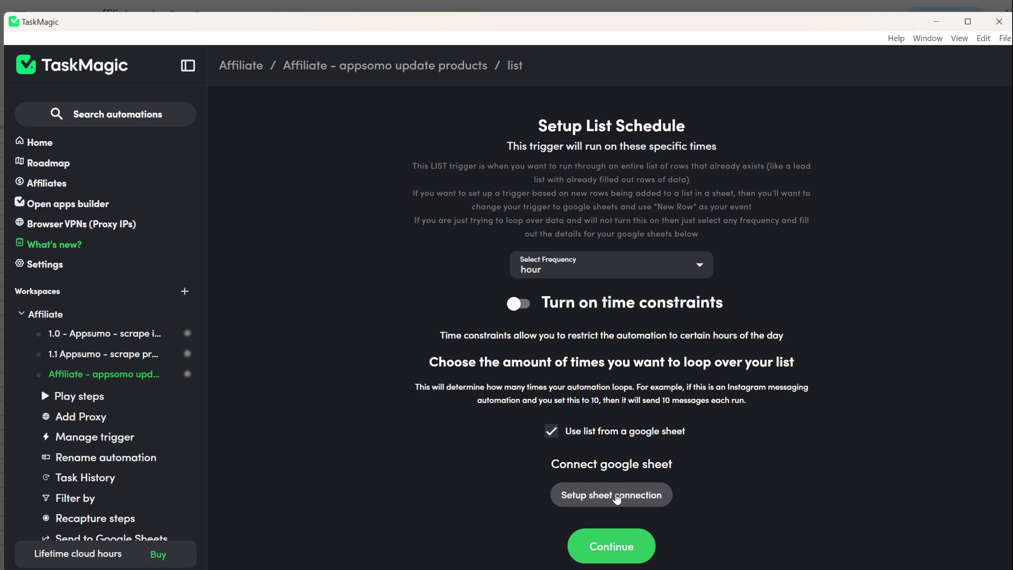
left_click(611, 495)
key("ctrl+v")
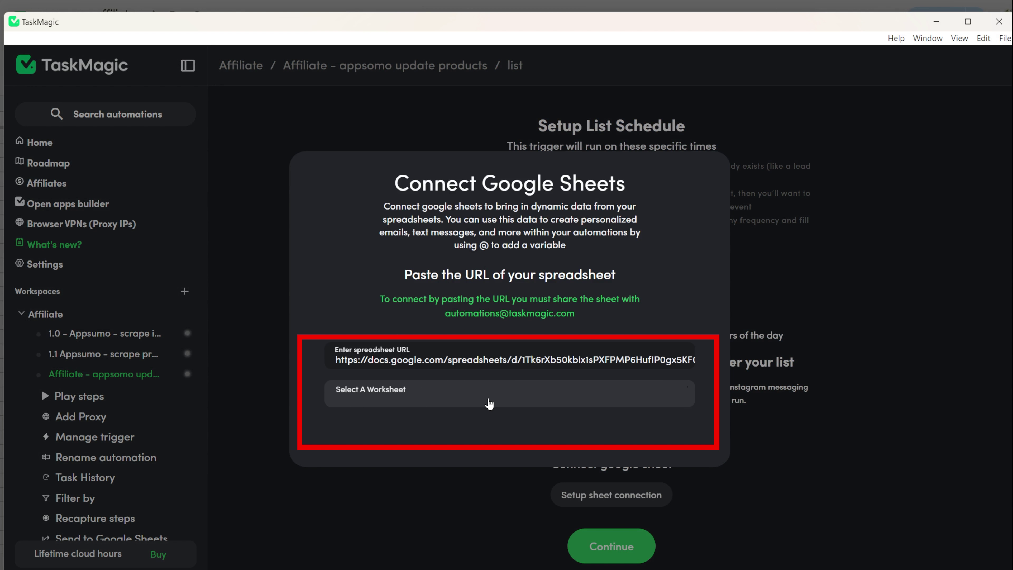
left_click(510, 391)
left_click(399, 437)
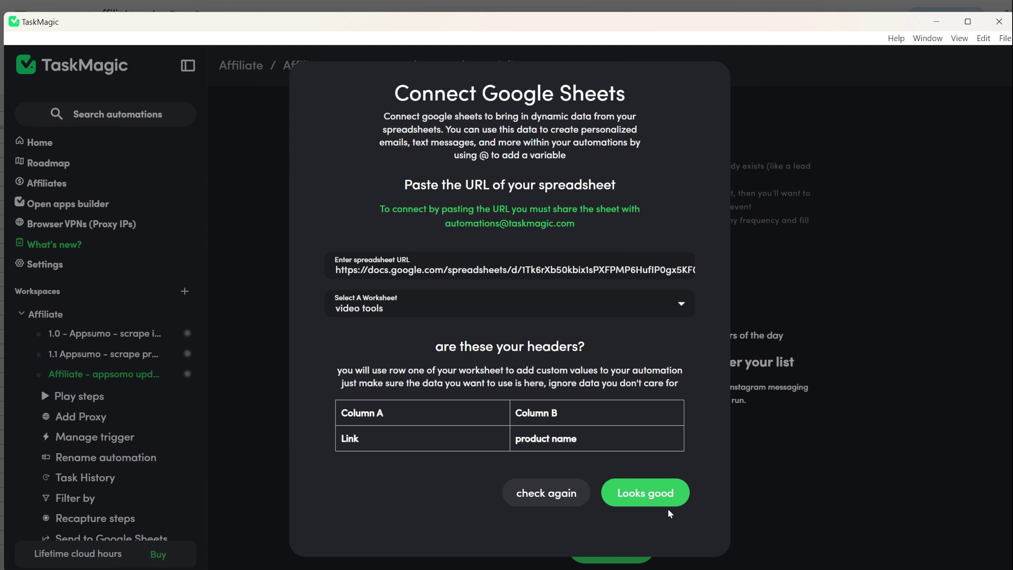
left_click(662, 502)
scroll(790, 467, "down", 3)
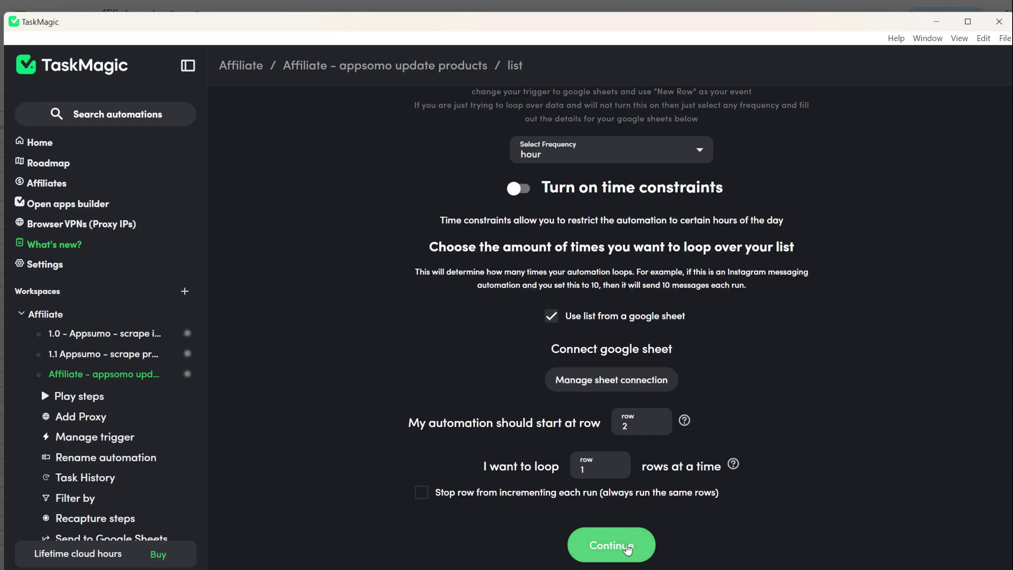
left_click(627, 549)
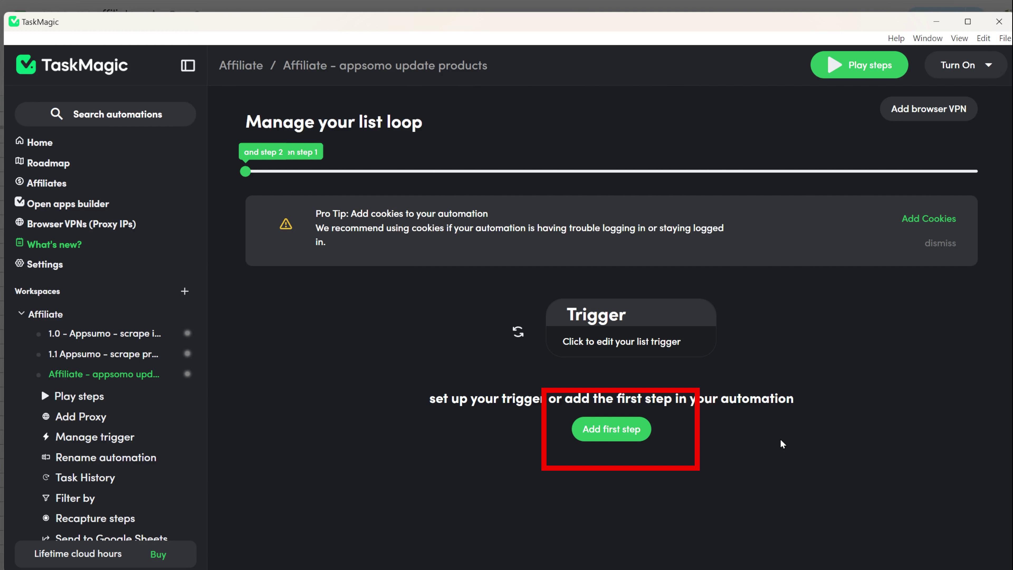
Step: Start browser recording with a go-to-URL step for the Alphana AppSumo product page
left_click(612, 429)
left_click(463, 240)
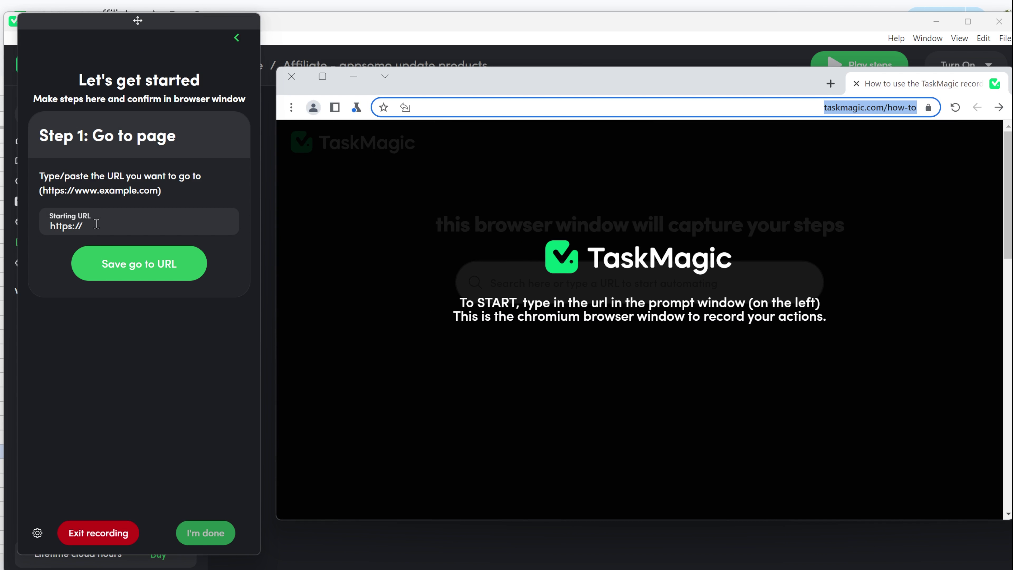
left_click(96, 223)
key("ctrl+v")
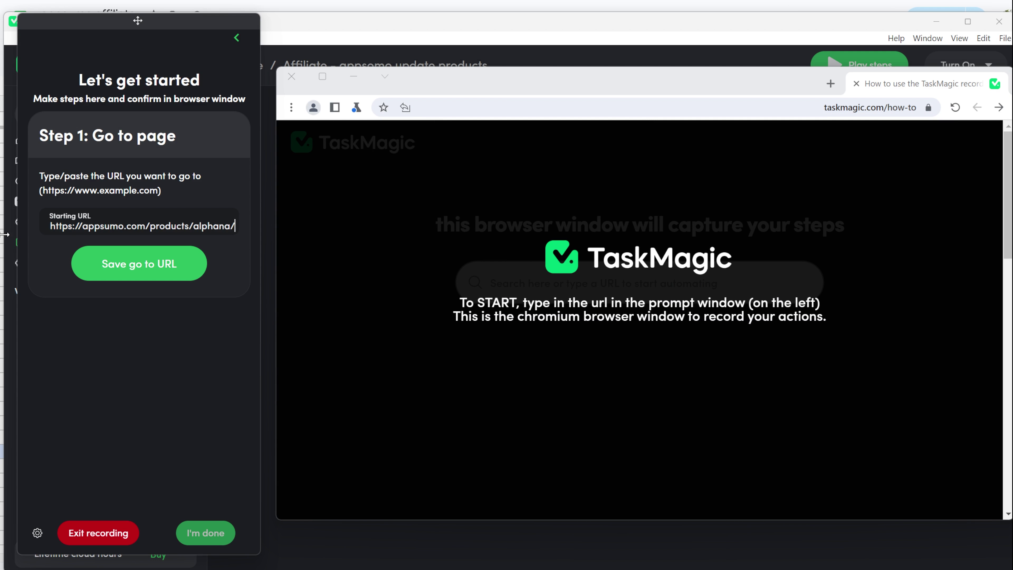
left_click(151, 264)
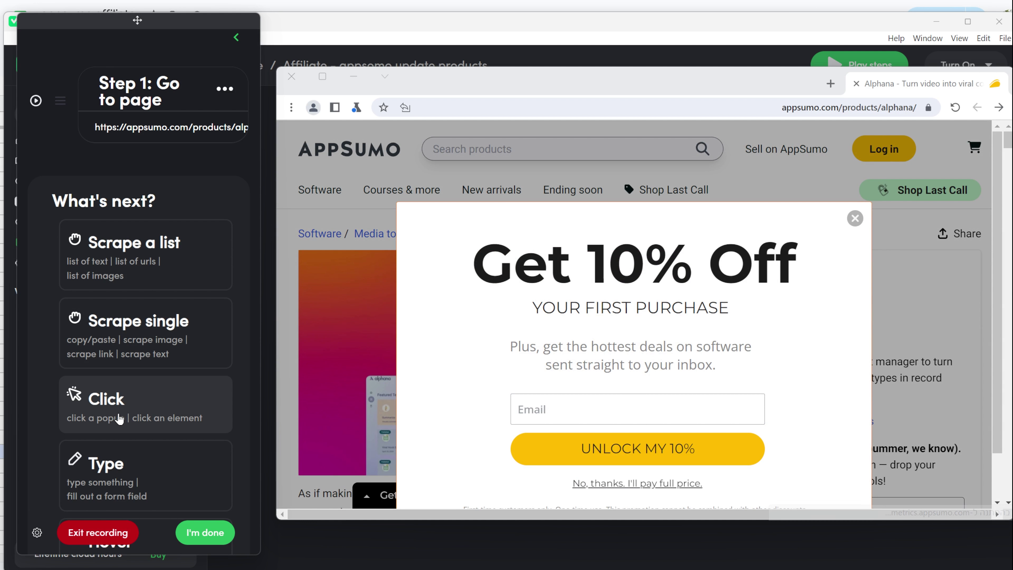
Step: Record a click on the discount popup's close button
left_click(120, 419)
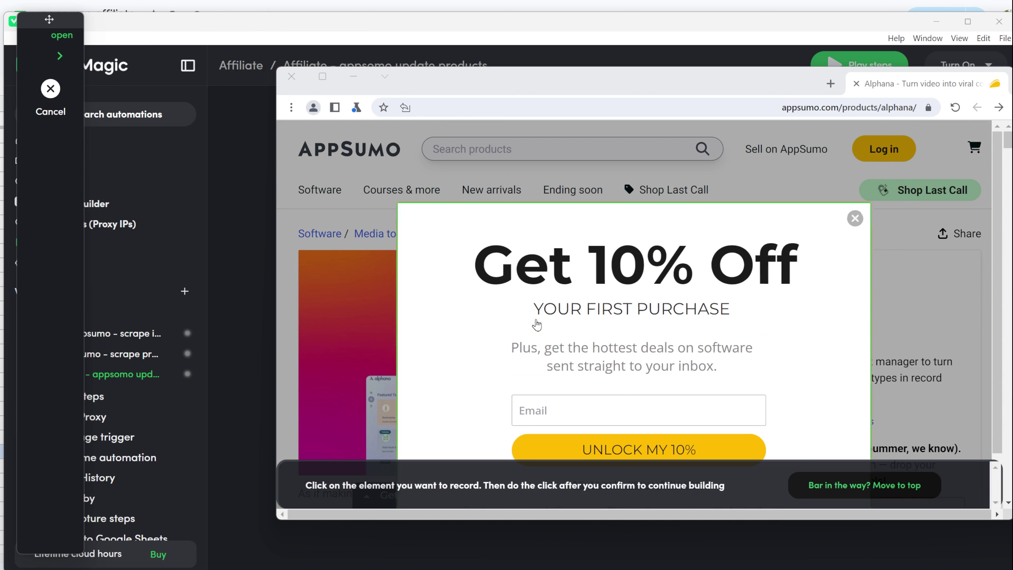
left_click(855, 220)
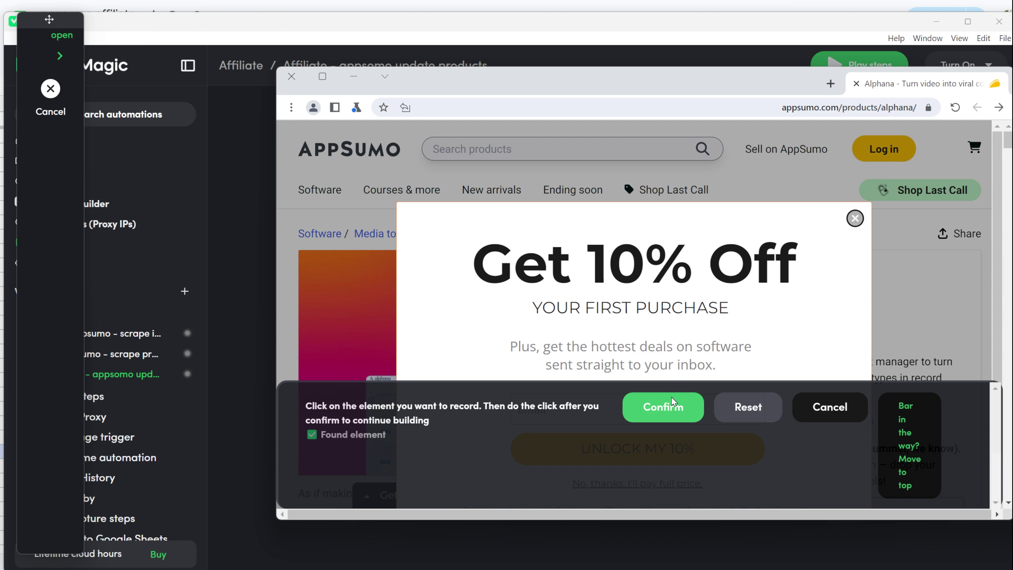
left_click(662, 407)
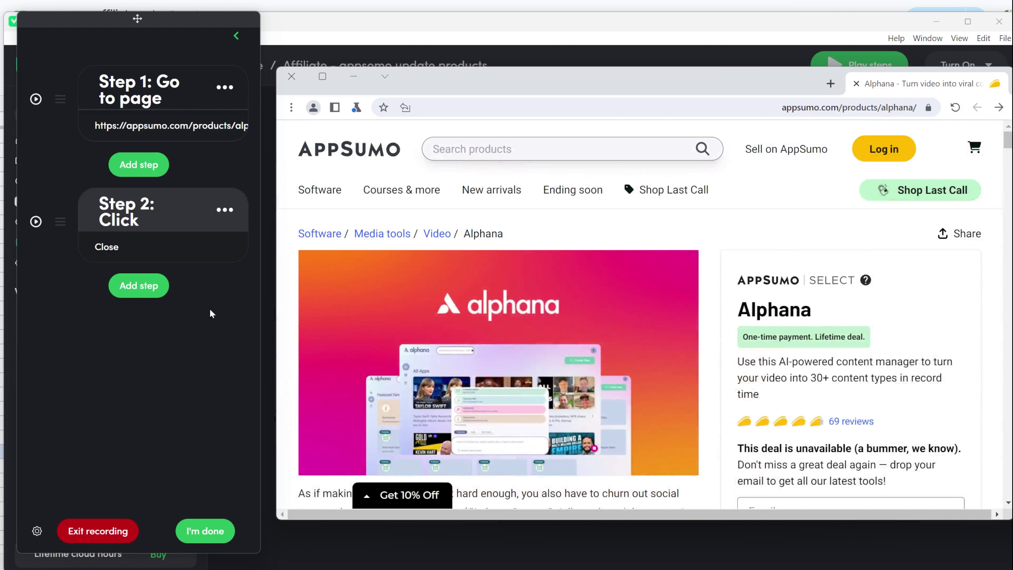
Step: Add a single-text scrape step capturing the page's TL;DR headline
left_click(139, 286)
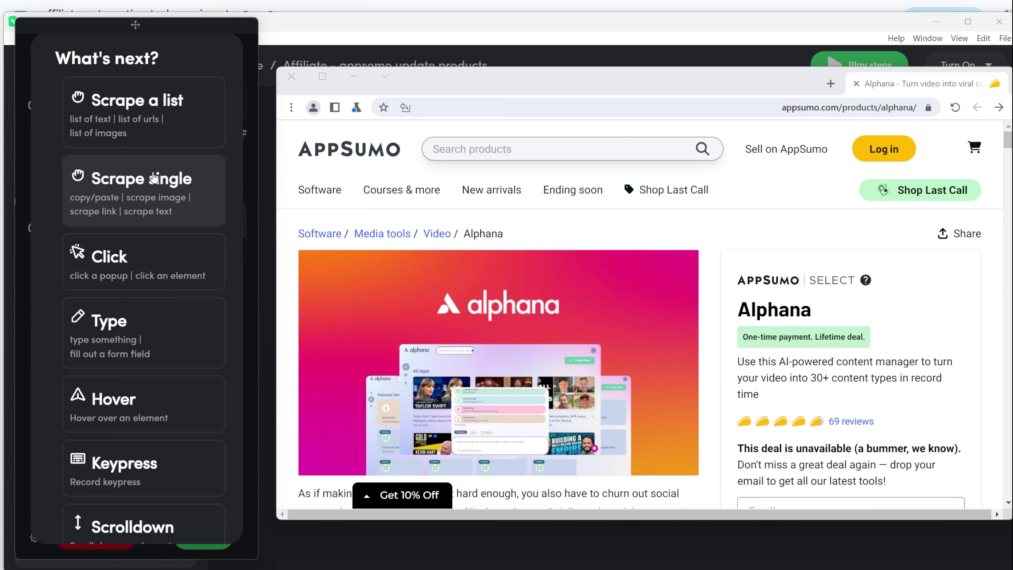
left_click(140, 181)
scroll(454, 325, "down", 5)
scroll(455, 325, "up", 5)
scroll(468, 327, "down", 3)
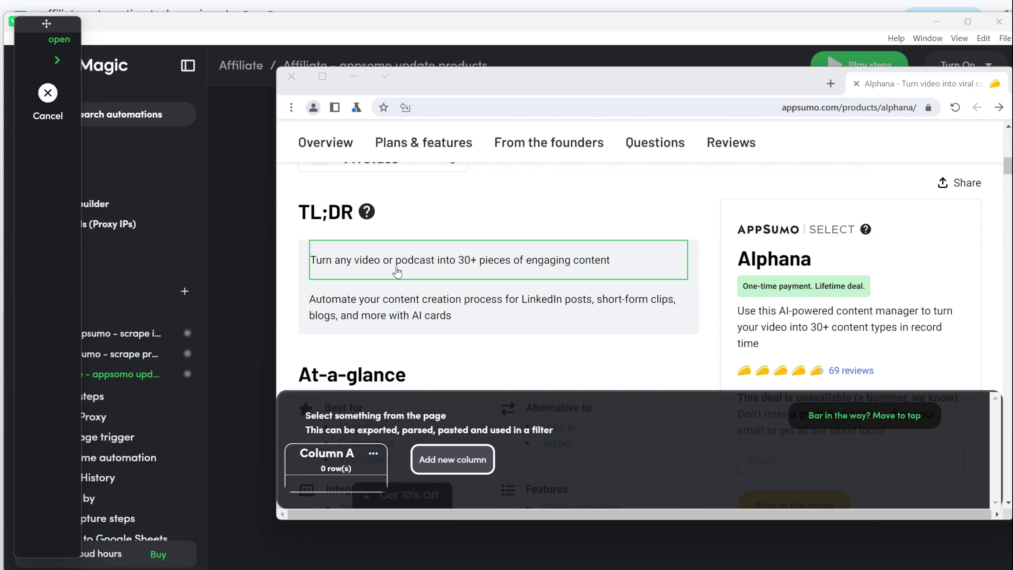
left_click(424, 259)
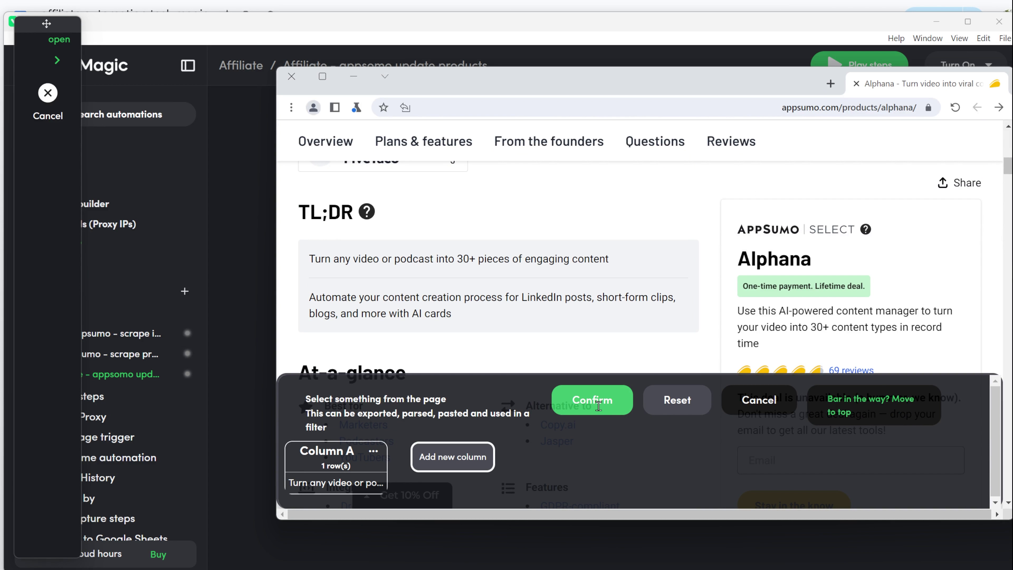
left_click(592, 400)
left_click(136, 426)
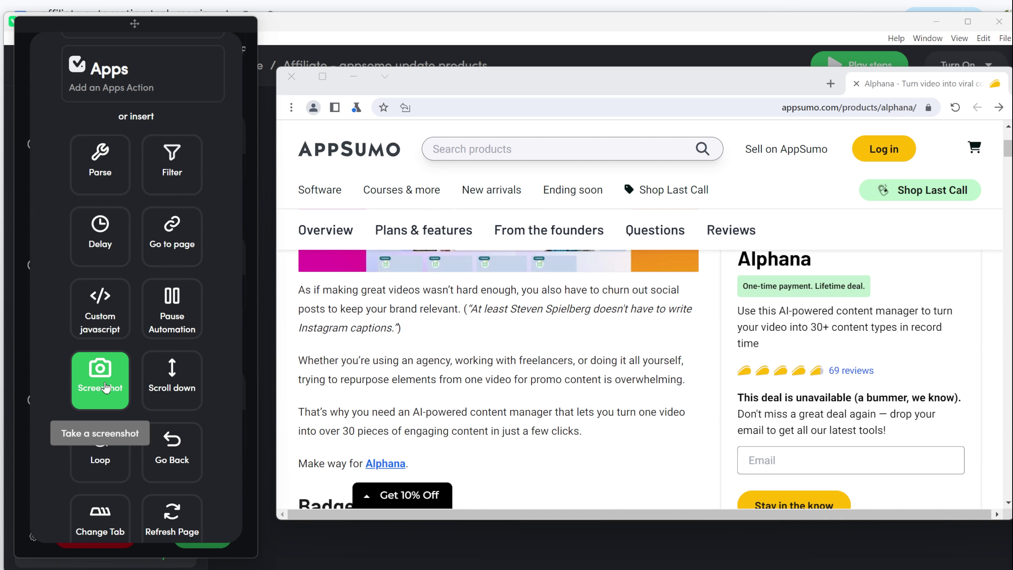
left_click(103, 403)
left_click(129, 260)
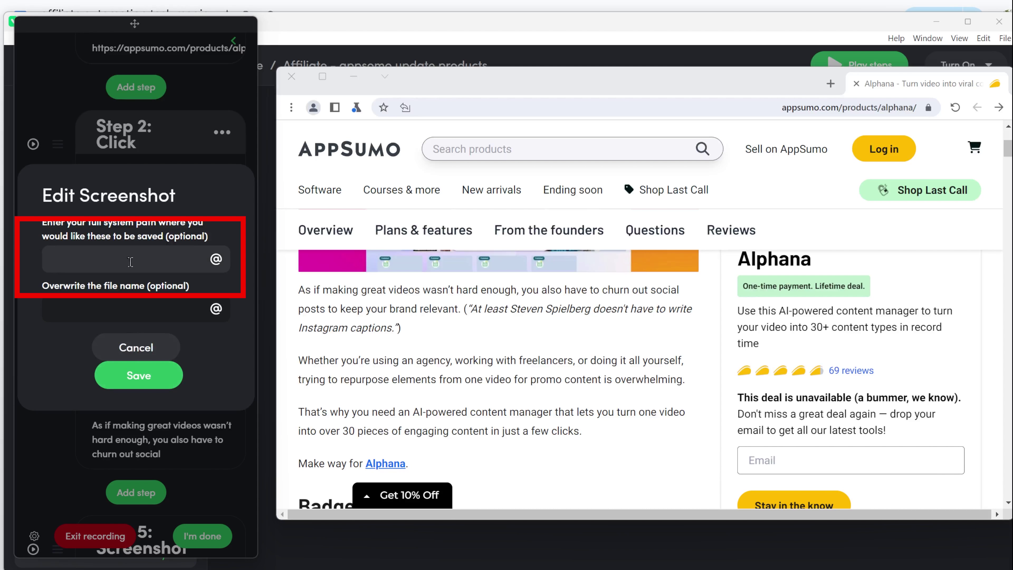
key("alt+Tab")
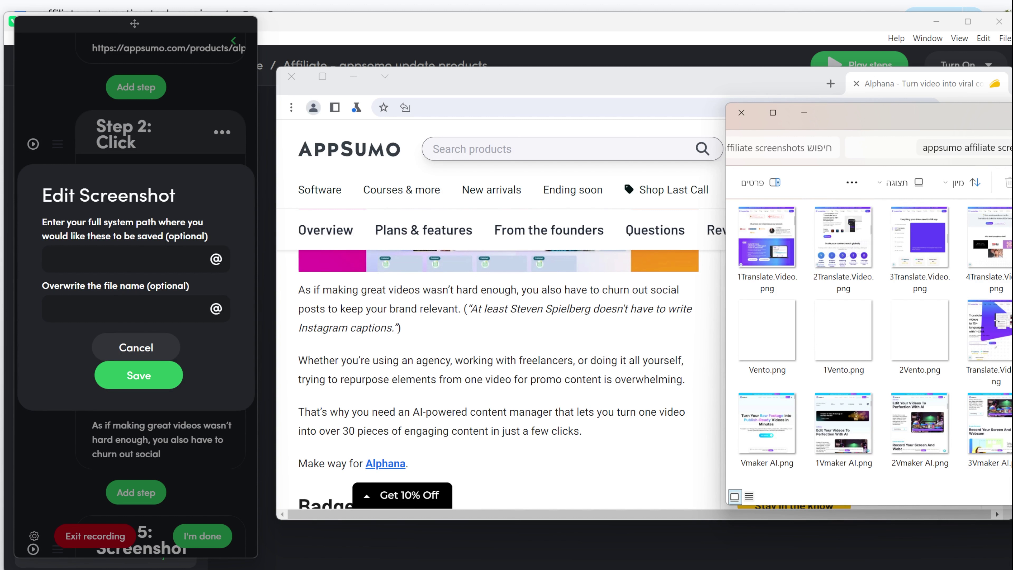
key("alt+Tab")
type("L:\\ערוך הדרכות טכניות\\QR codes\\appsumo affiliate screenshots")
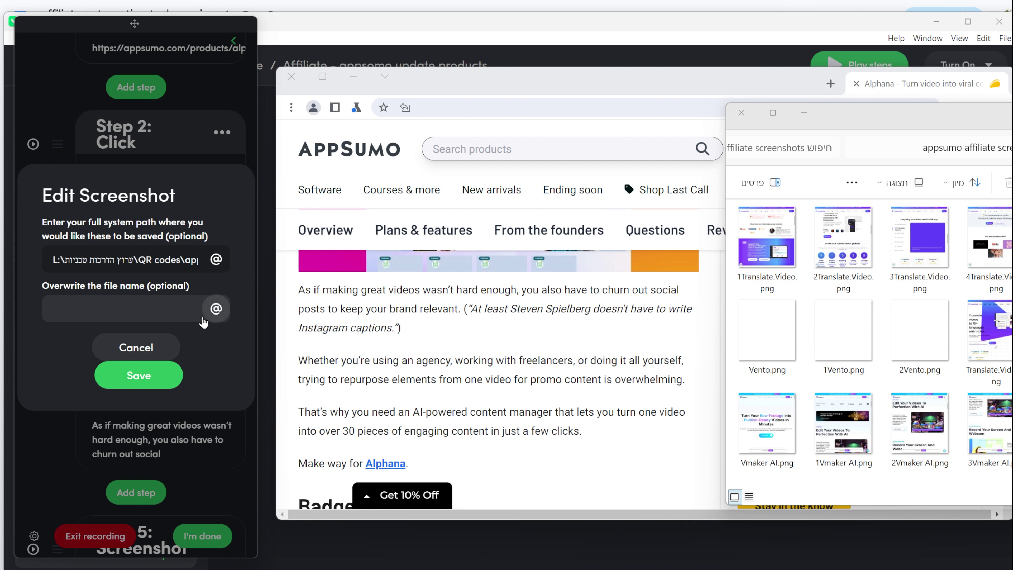
left_click(216, 309)
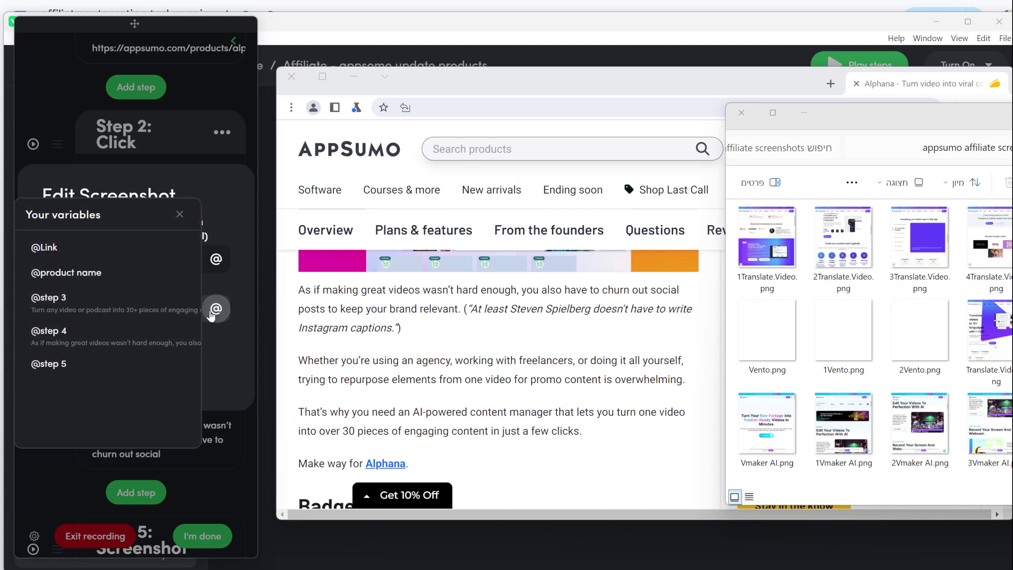
left_click(91, 273)
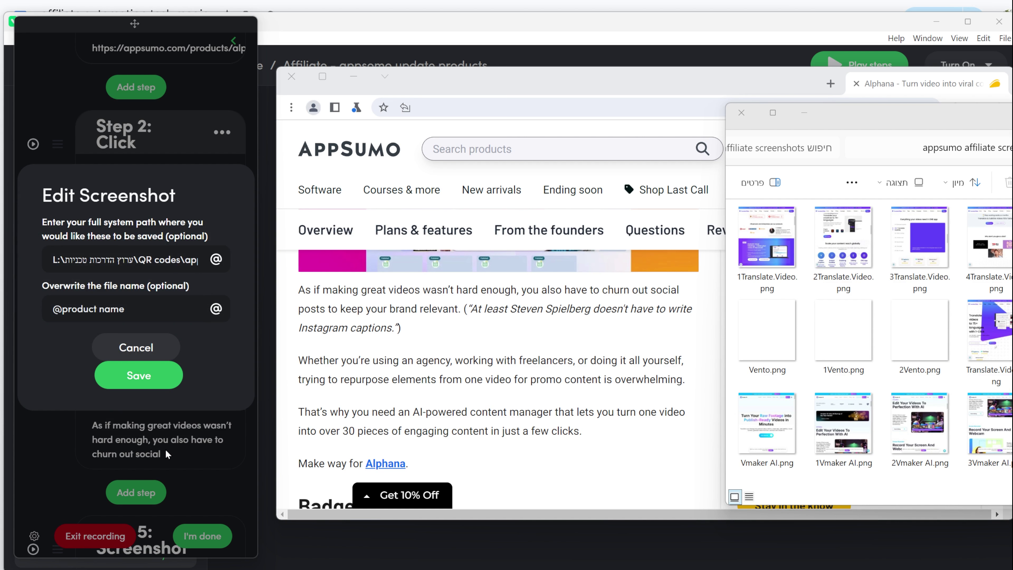
type("\\")
left_click(420, 440)
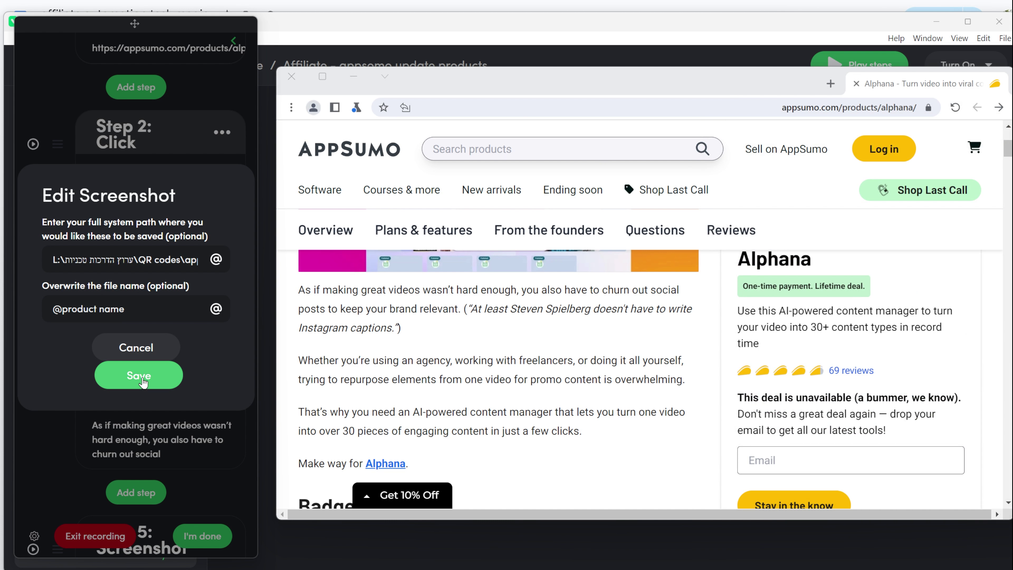
left_click(143, 383)
scroll(212, 485, "down", 3)
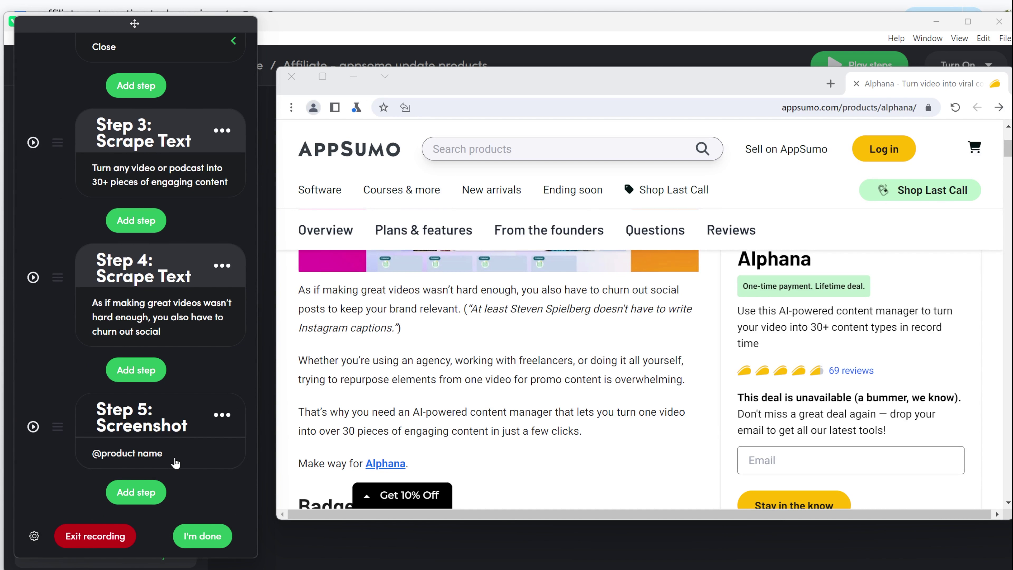
Step: Add a scroll-down step on the product page lasting 2 seconds
left_click(135, 492)
scroll(136, 280, "down", 5)
left_click(136, 192)
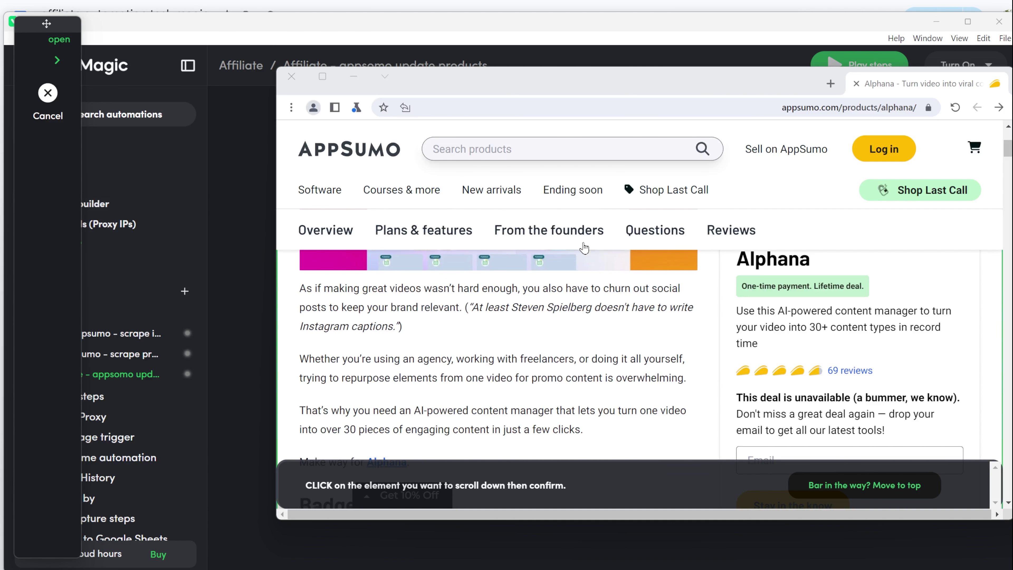
left_click(595, 256)
left_click(599, 462)
left_click(130, 463)
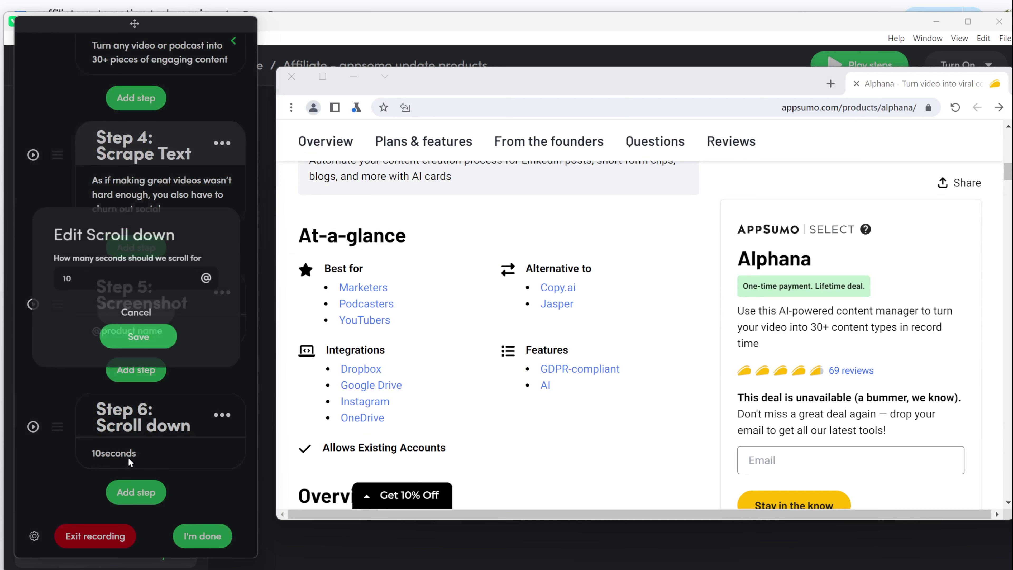
key("BackSpace")
key("BackSpace")
type("2")
left_click(138, 336)
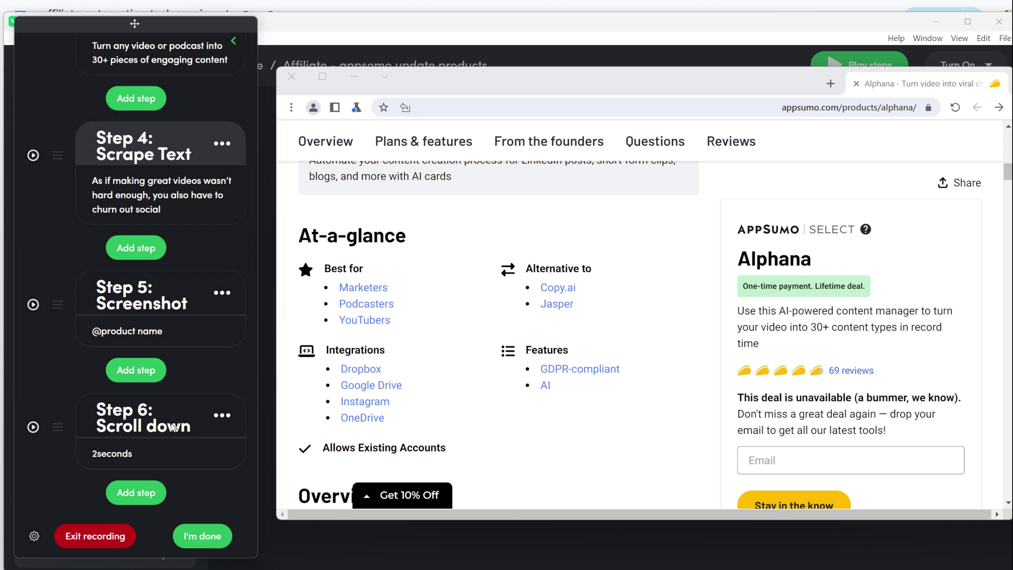
Step: Duplicate the screenshot step after the scroll and rename its file to 1@product name
left_click(223, 293)
left_click(181, 397)
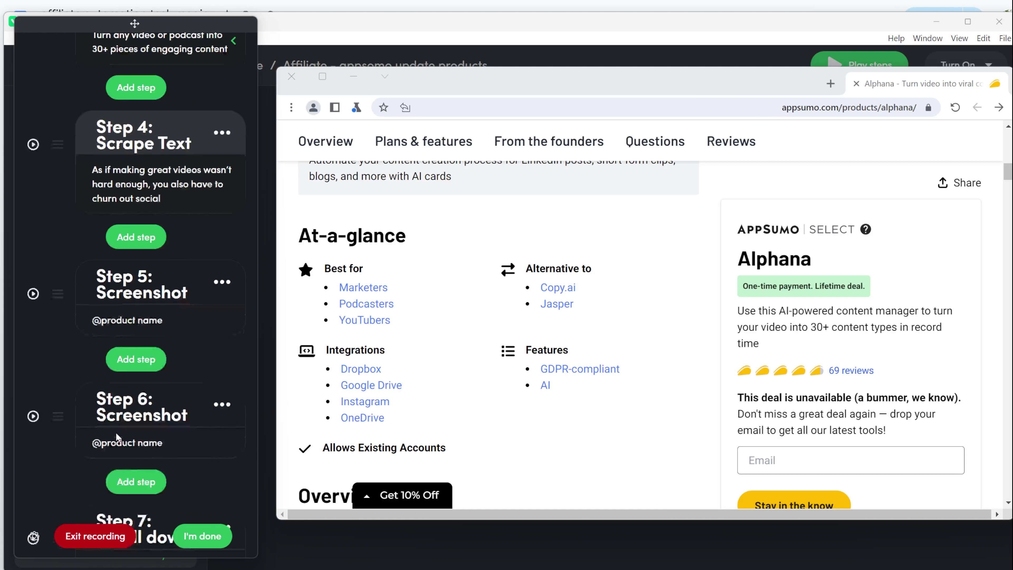
scroll(117, 437, "down", 3)
left_click_drag(91, 430, 91, 359)
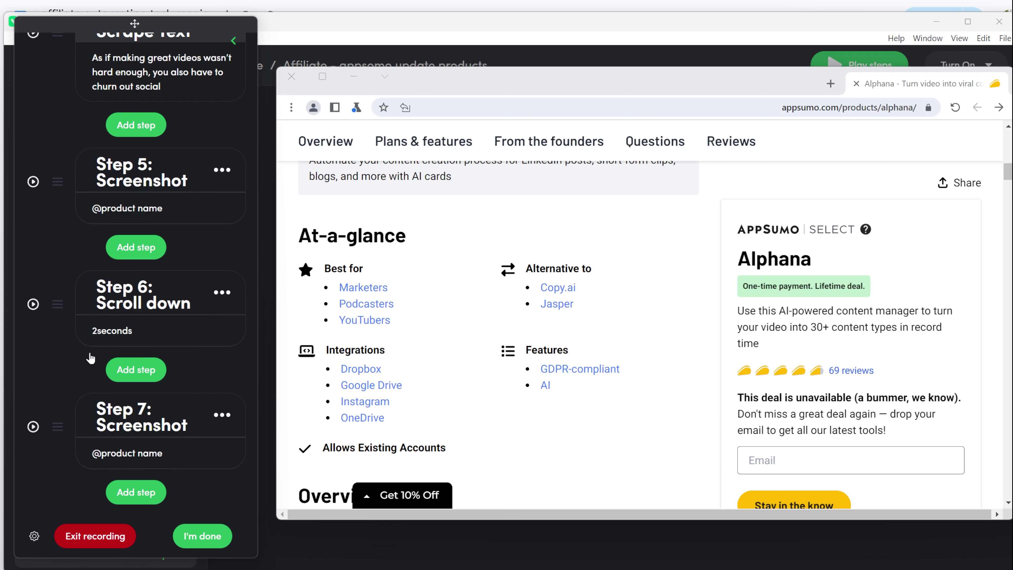
left_click(135, 449)
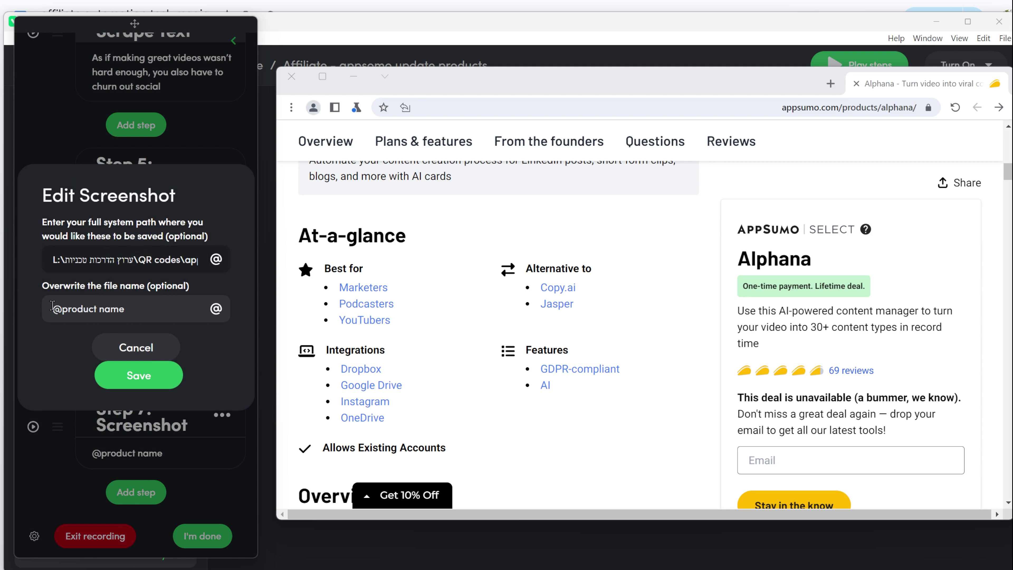
type("1")
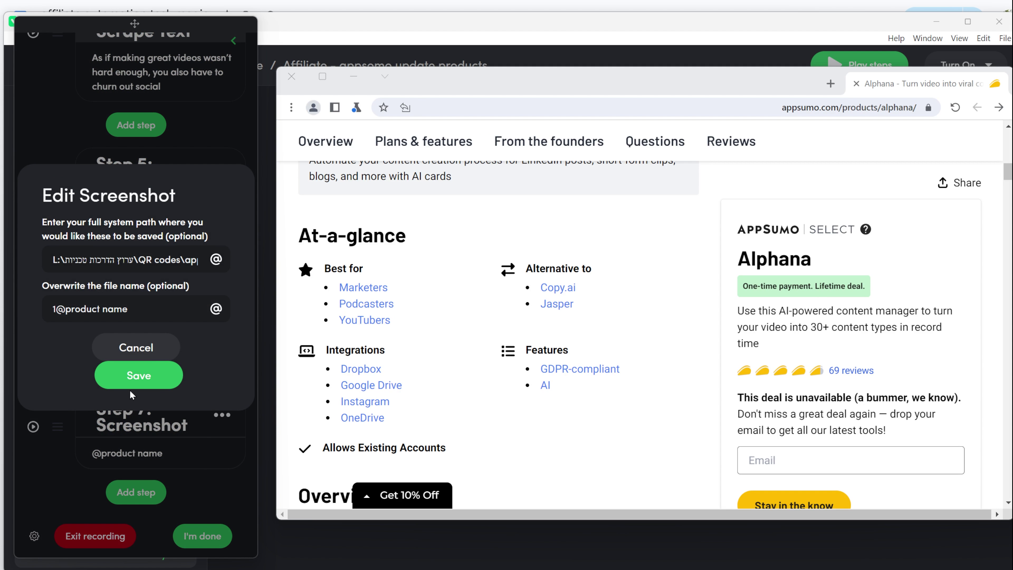
left_click(142, 384)
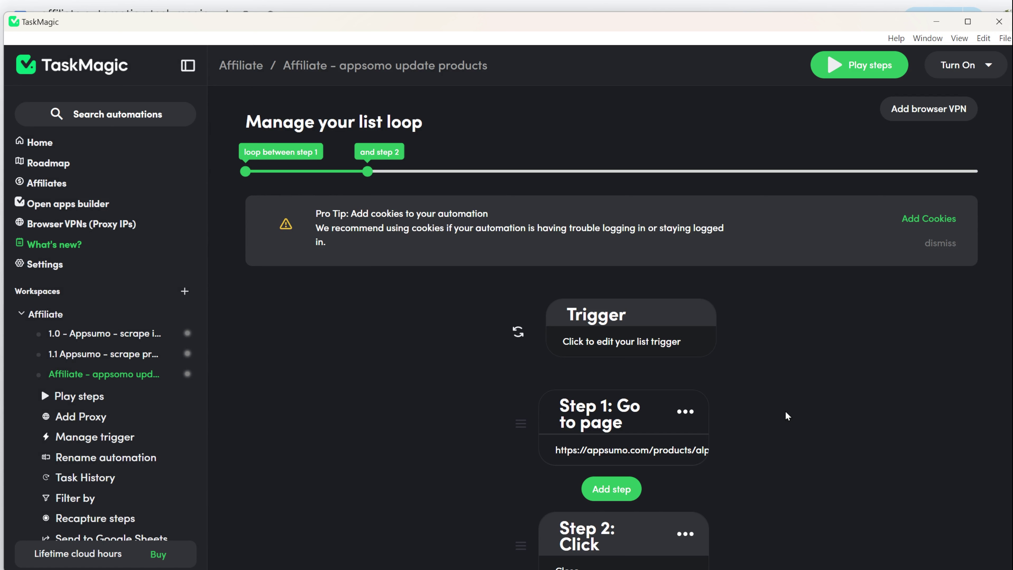
Step: Add a Google Sheets Find Rows step after the last screenshot
scroll(786, 412, "down", 10)
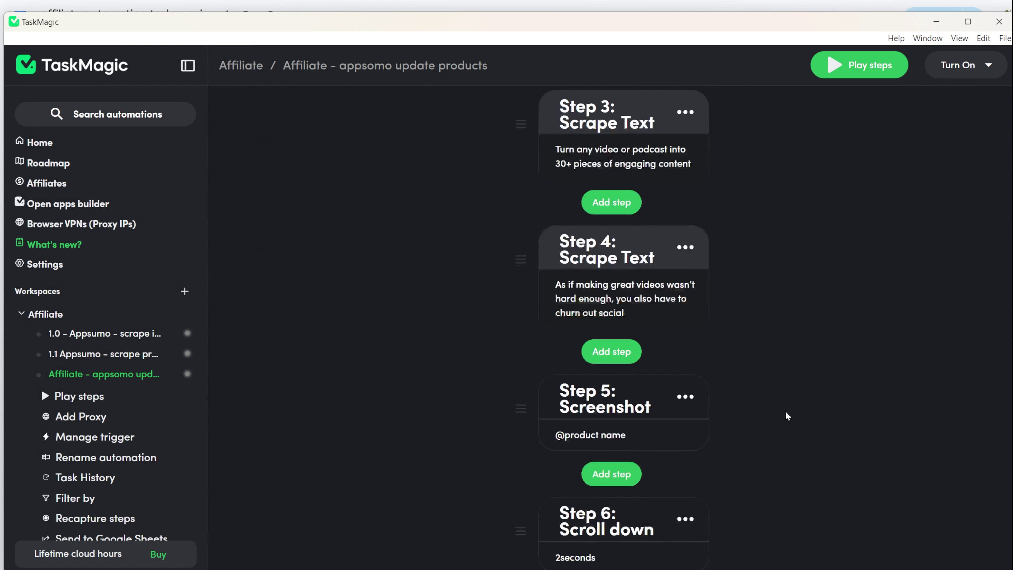
scroll(785, 411, "down", 5)
left_click(612, 449)
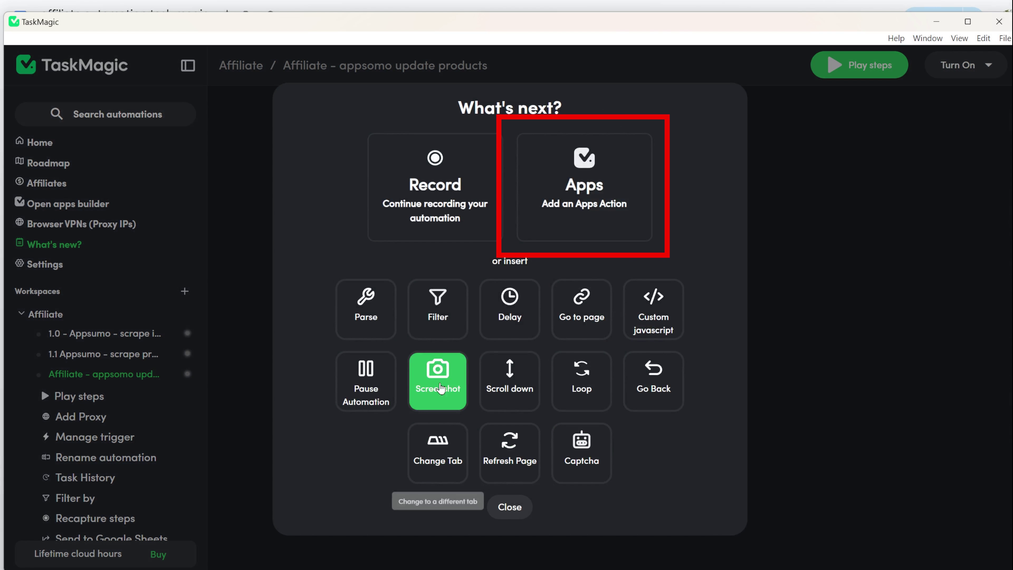
left_click(619, 218)
type("goog")
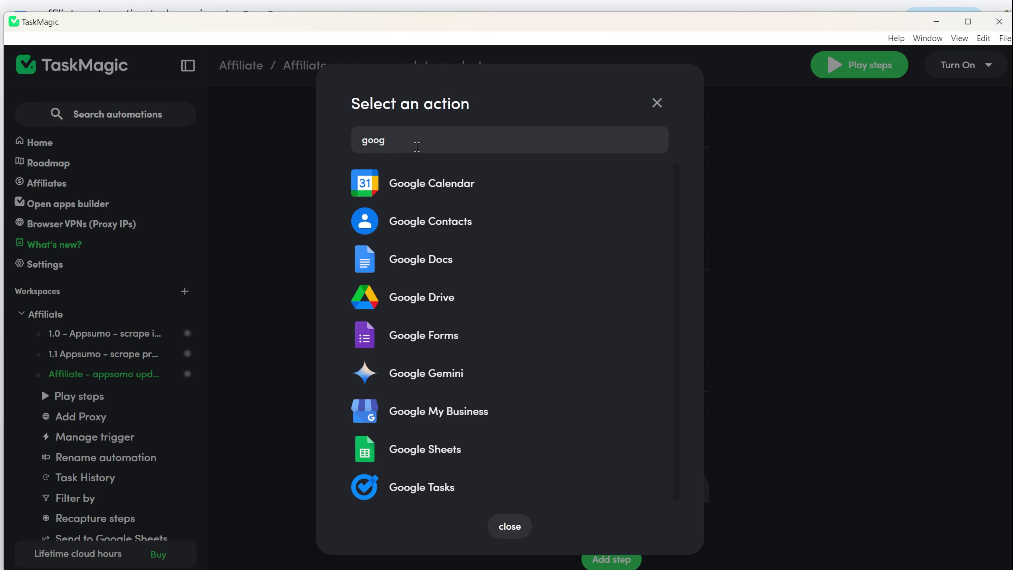
left_click(438, 449)
left_click(477, 229)
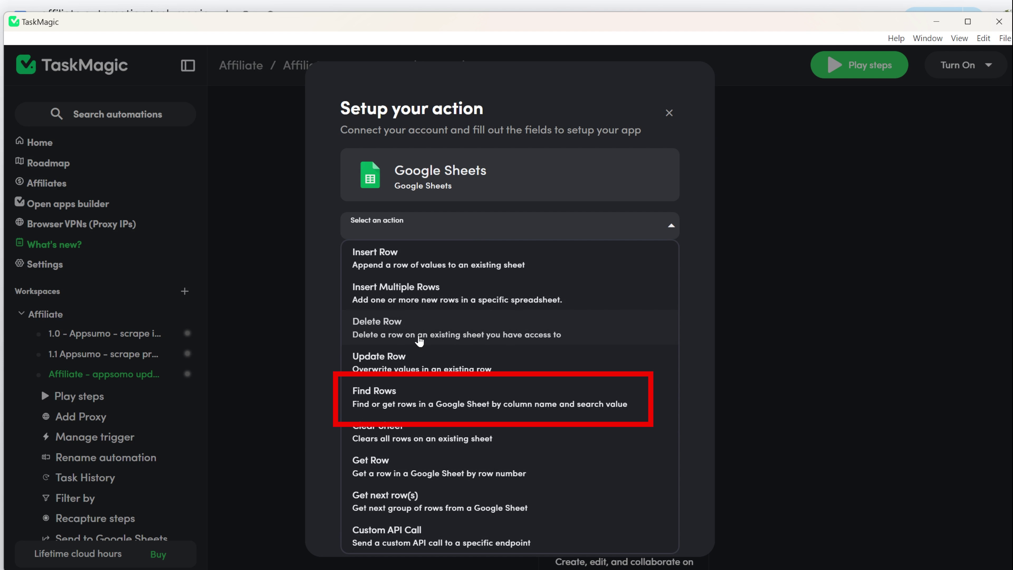
left_click(403, 397)
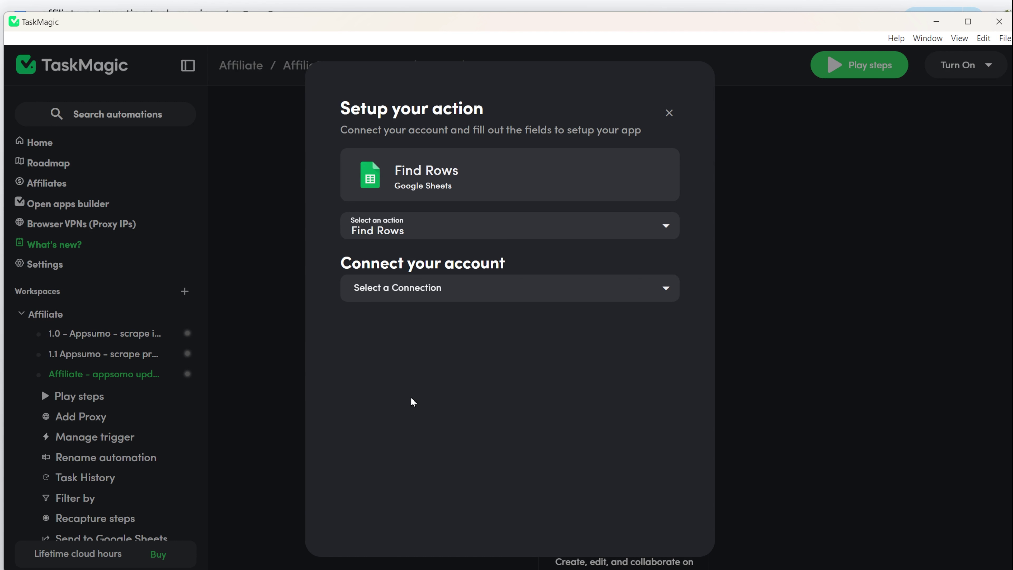
Step: Connect and authorise a new google-sheets account for the step
left_click(533, 287)
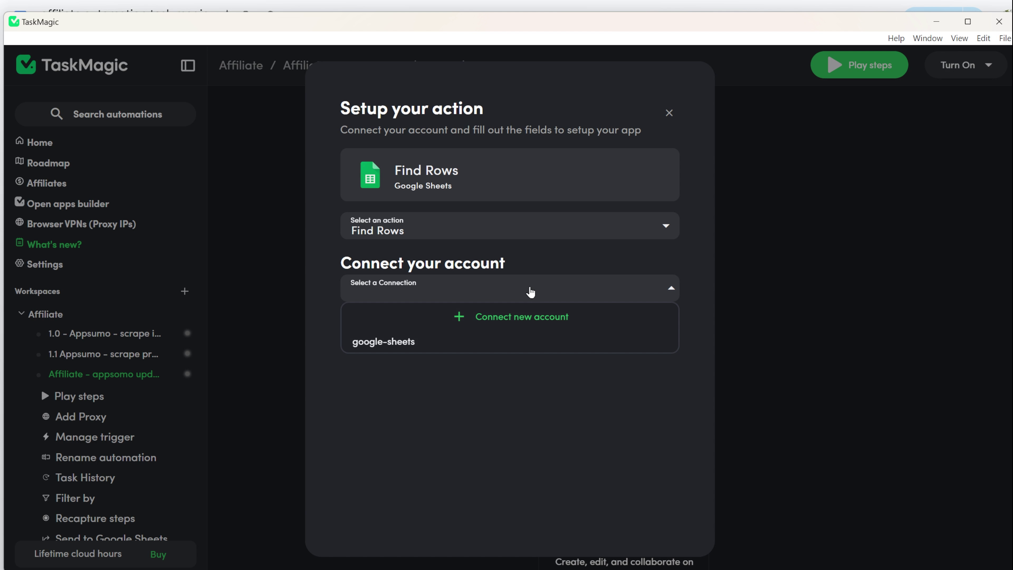
left_click(516, 327)
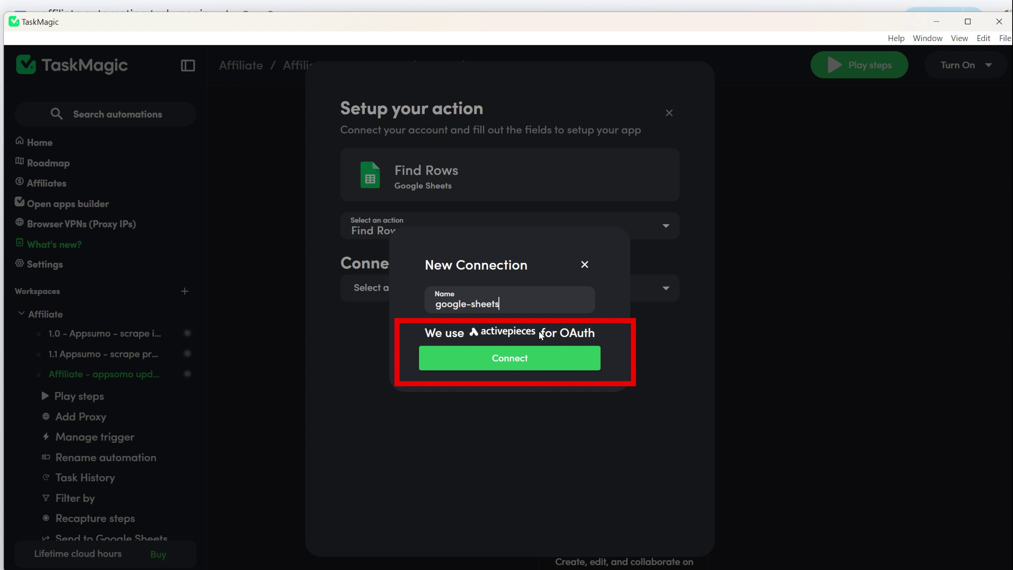
left_click(510, 358)
left_click(760, 172)
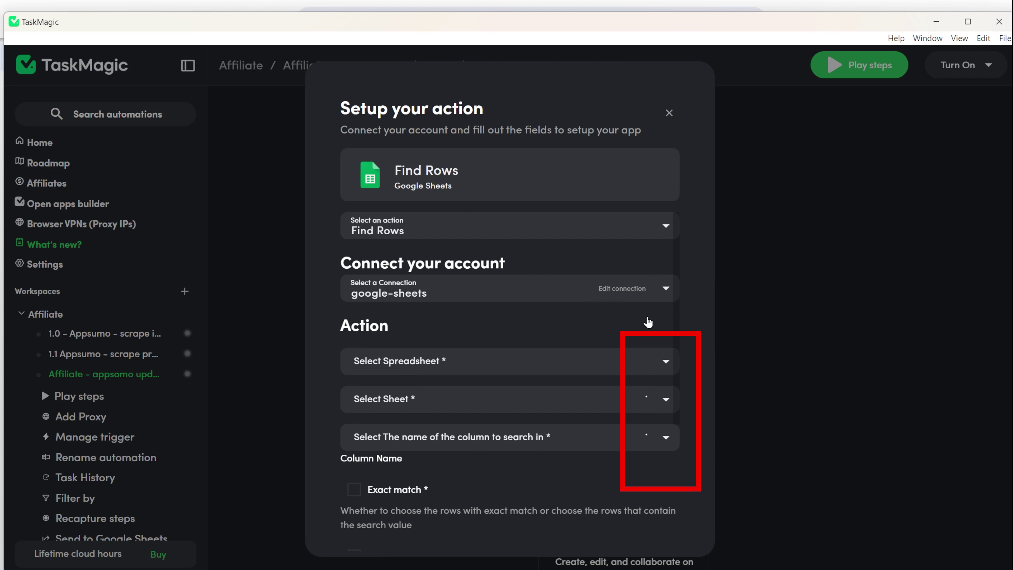
Step: Point Find Rows at the appsumo affiliate spreadsheet's video tools sheet, searching the product name column
left_click(662, 361)
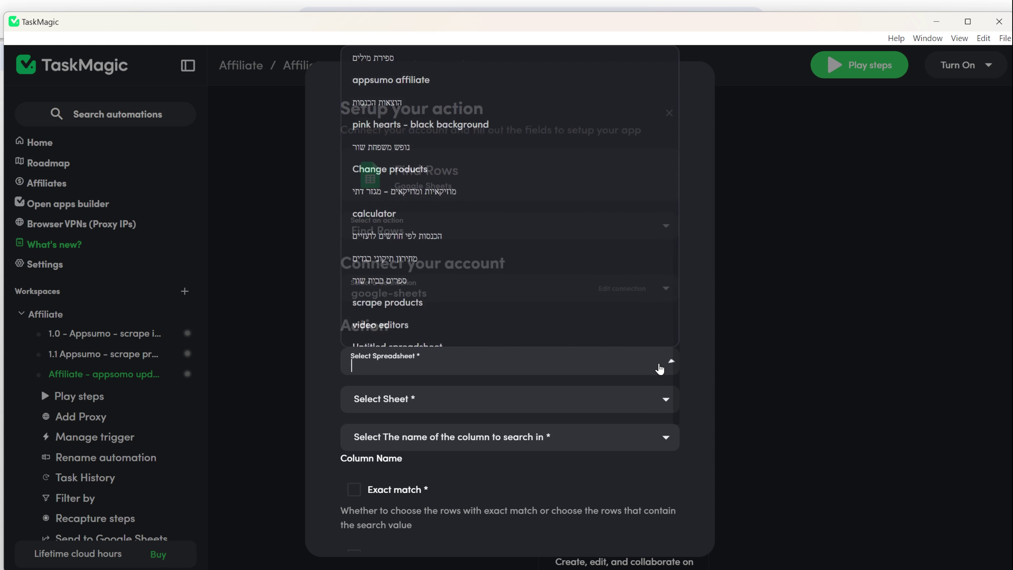
left_click(428, 91)
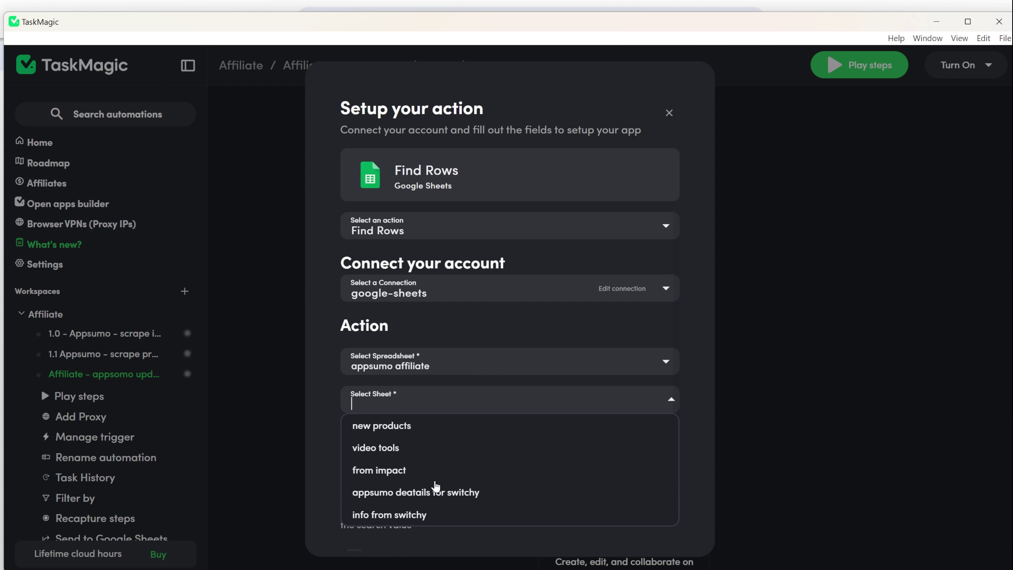
left_click(395, 447)
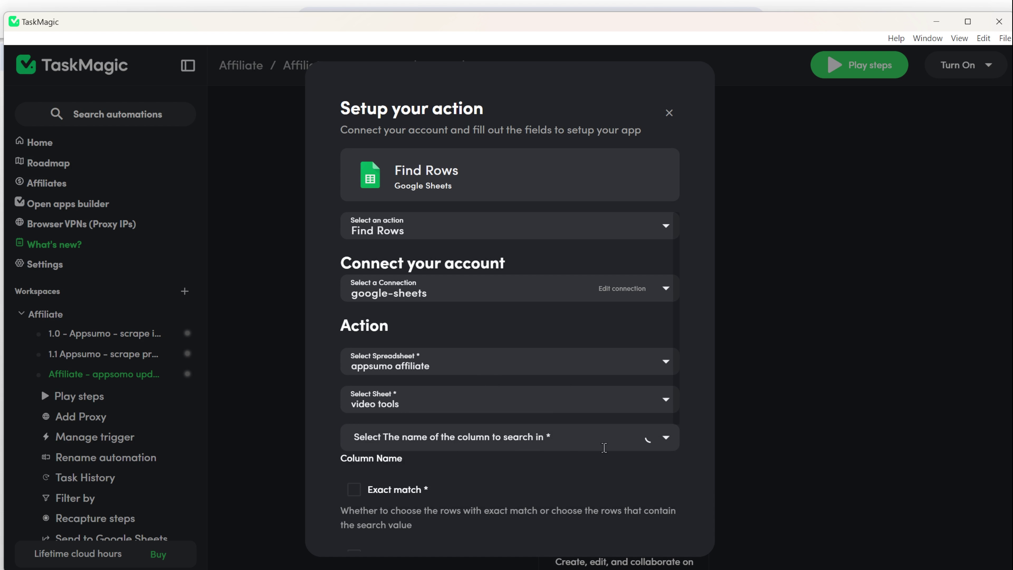
scroll(604, 447, "down", 3)
left_click(533, 309)
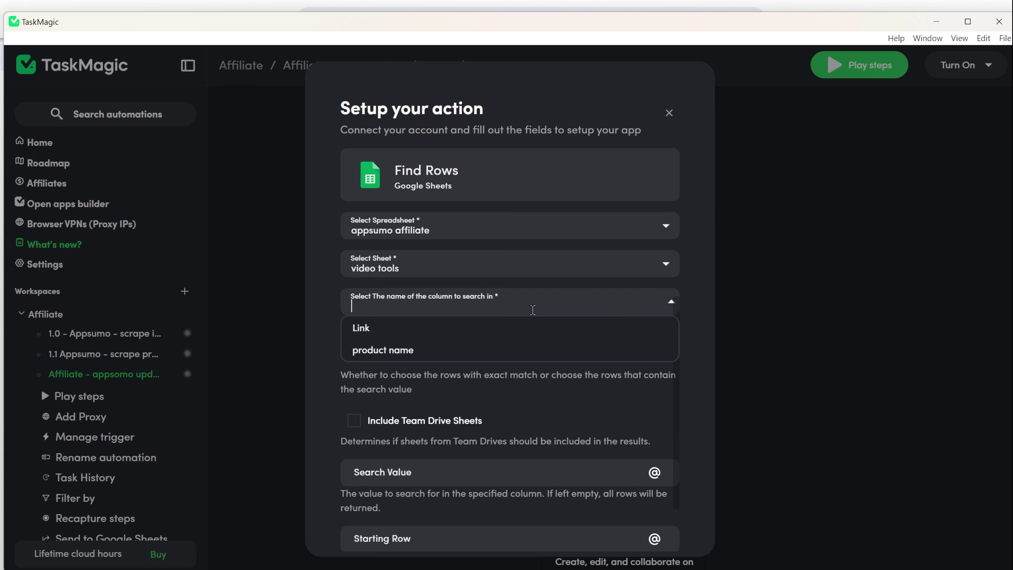
left_click(423, 351)
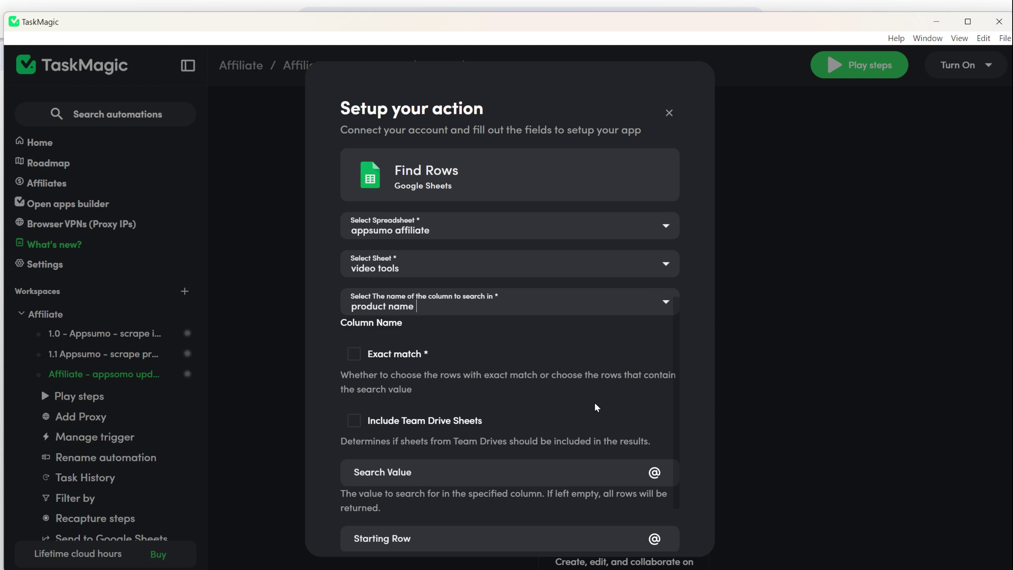
Step: Require an exact match on 'Taja' and start searching from row 2
scroll(599, 407, "down", 2)
left_click(352, 288)
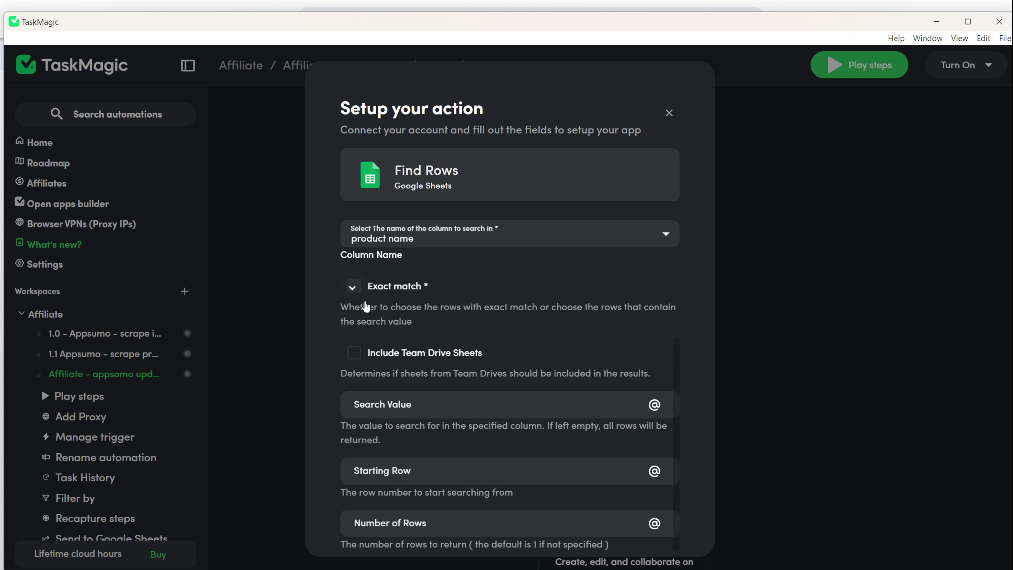
scroll(572, 460, "down", 2)
left_click(403, 347)
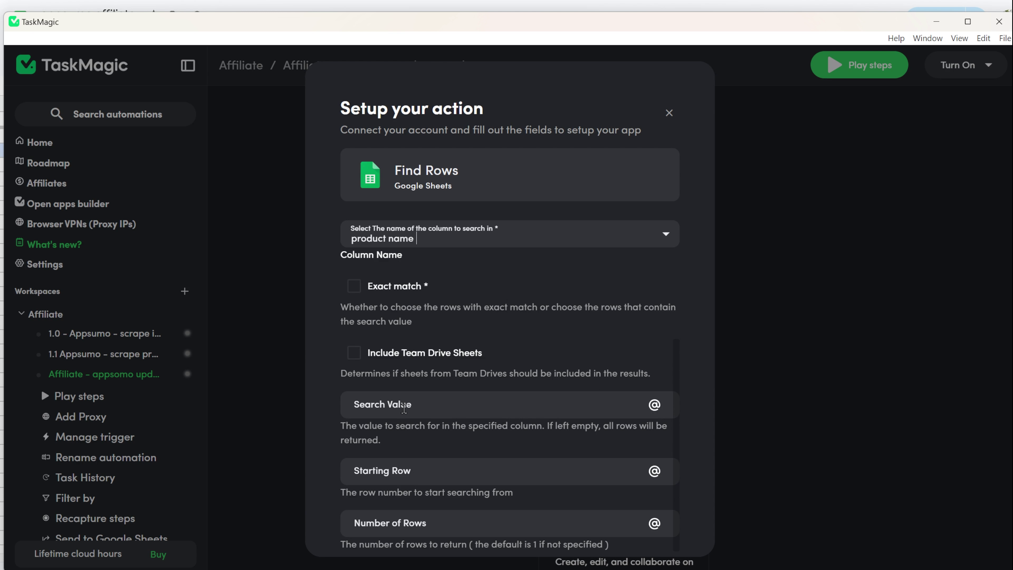
left_click(404, 408)
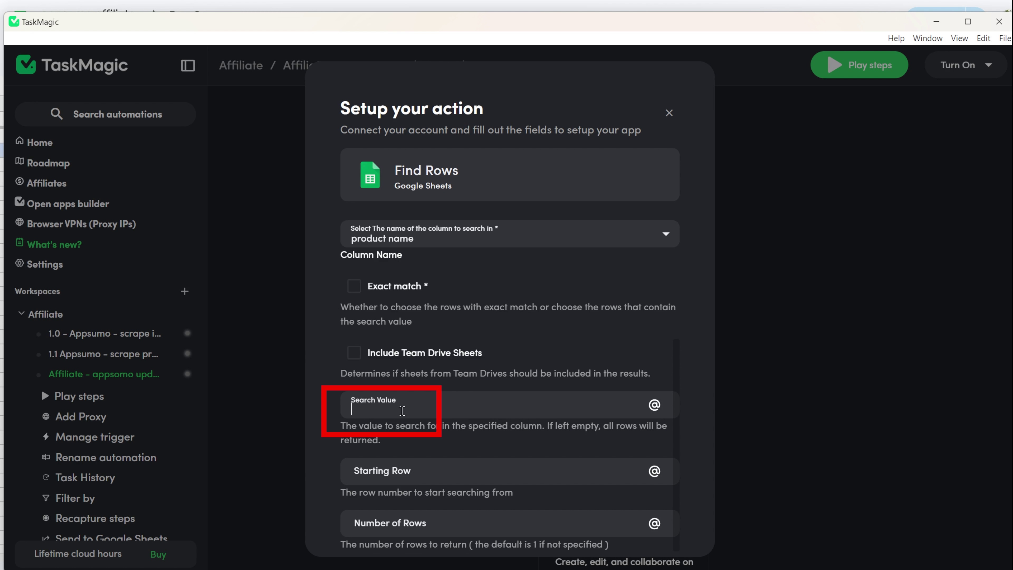
type("Taja")
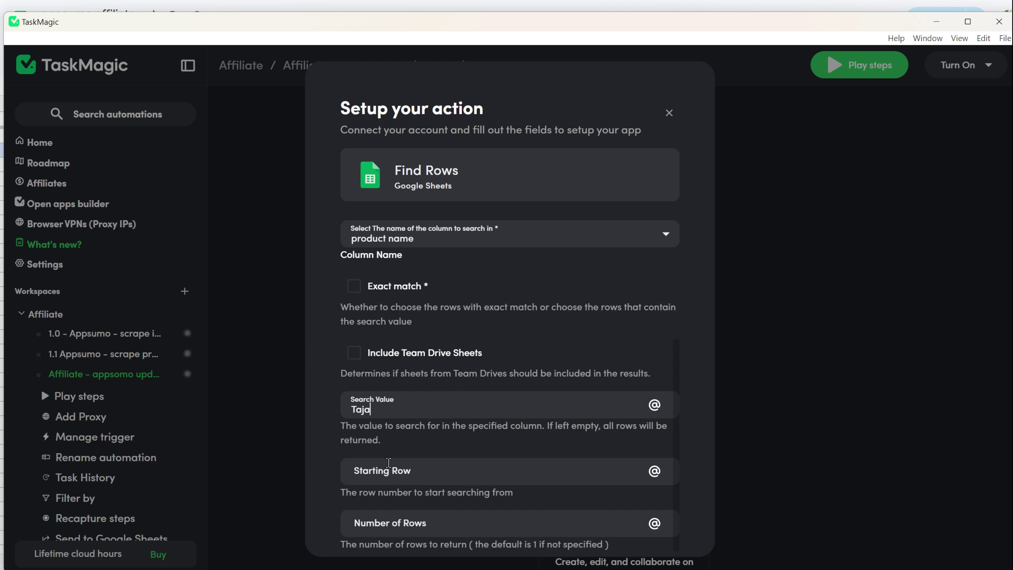
left_click(389, 481)
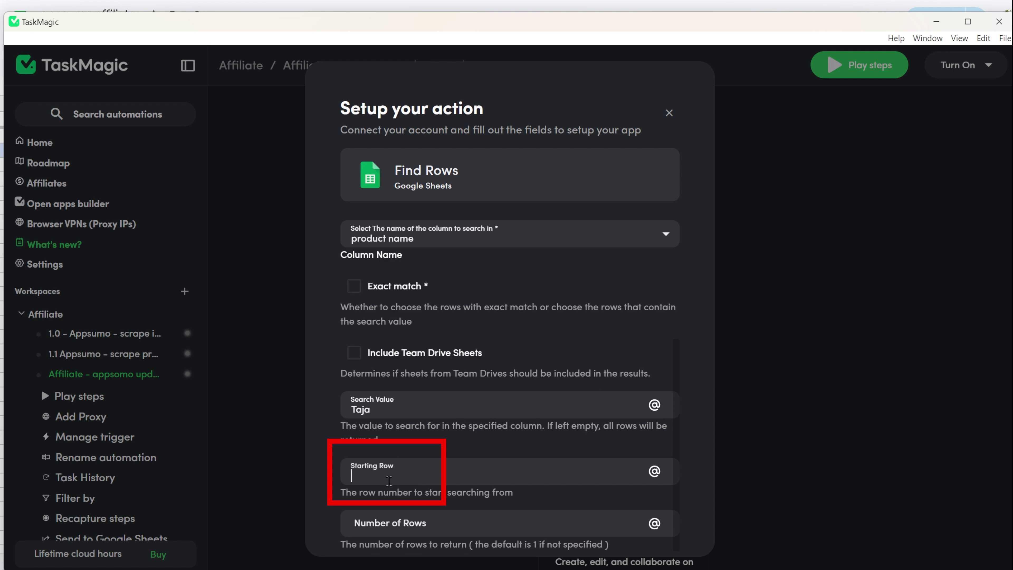
type("2")
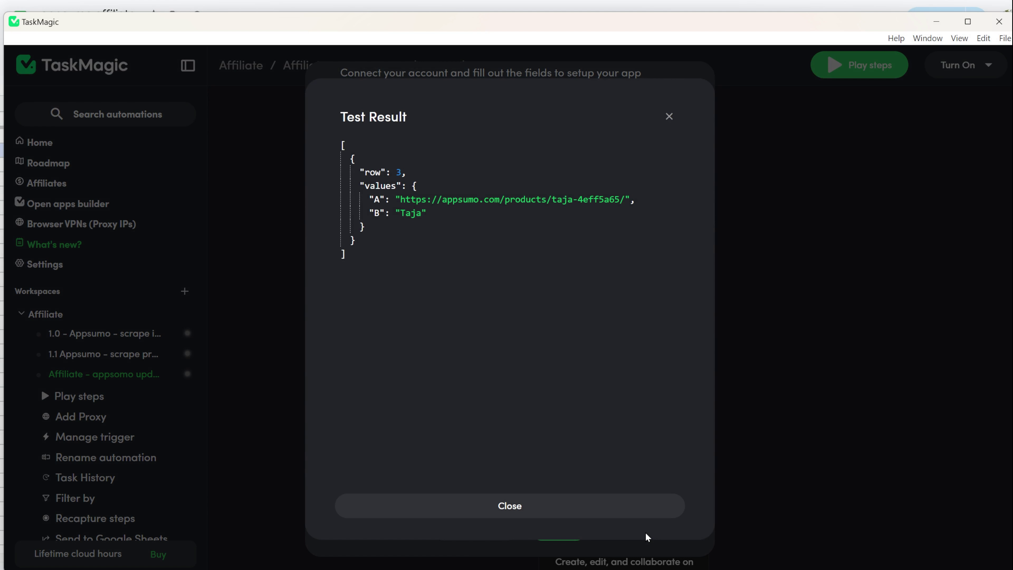
Step: Close the test result and enter headers text 1, text 2, screenshots 1, screenshots 2 in C1–F1
left_click(674, 508)
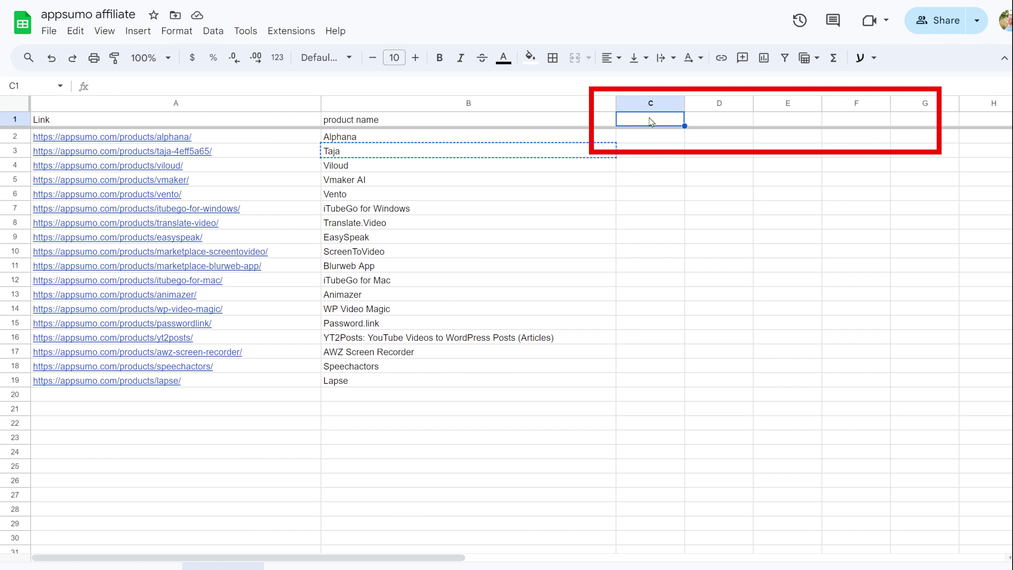
type("scre")
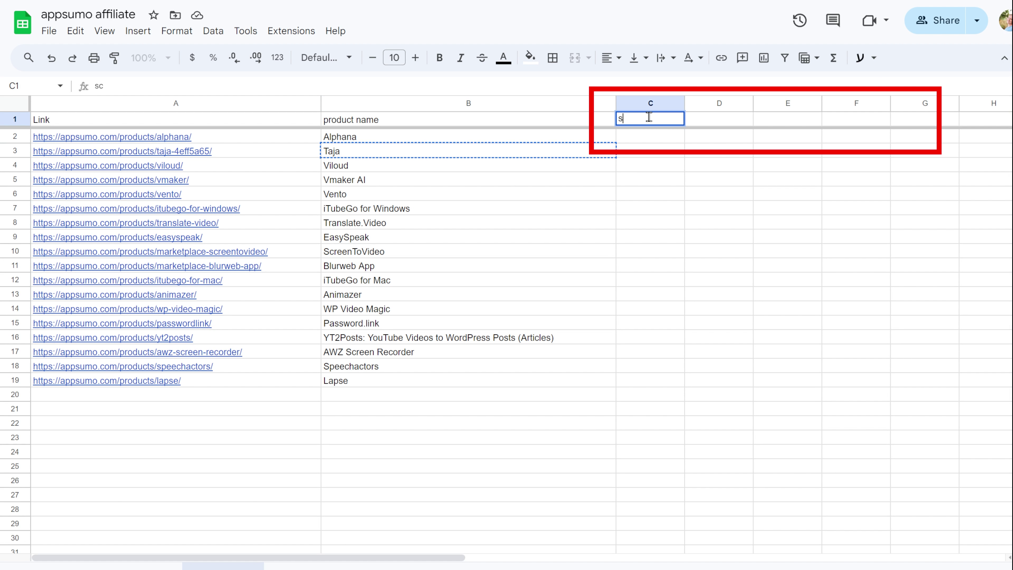
key("BackSpace")
type("text 1")
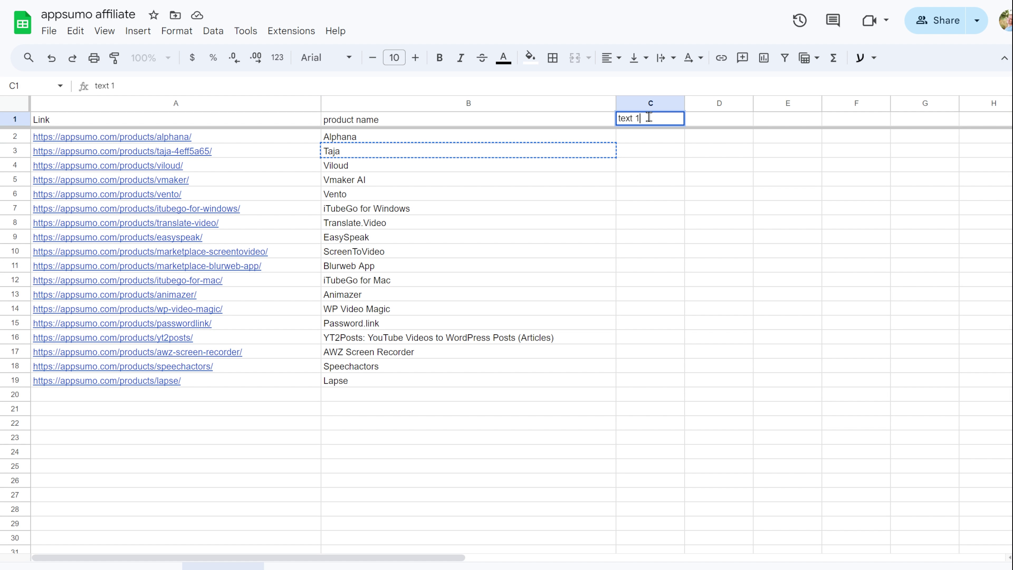
left_click(717, 123)
type("text 2")
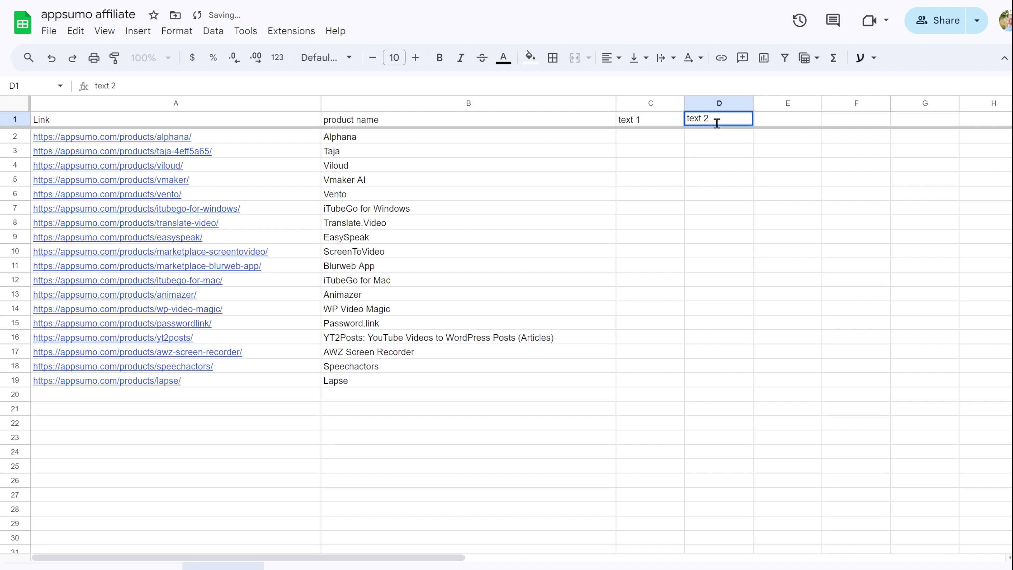
left_click(802, 120)
type("tex")
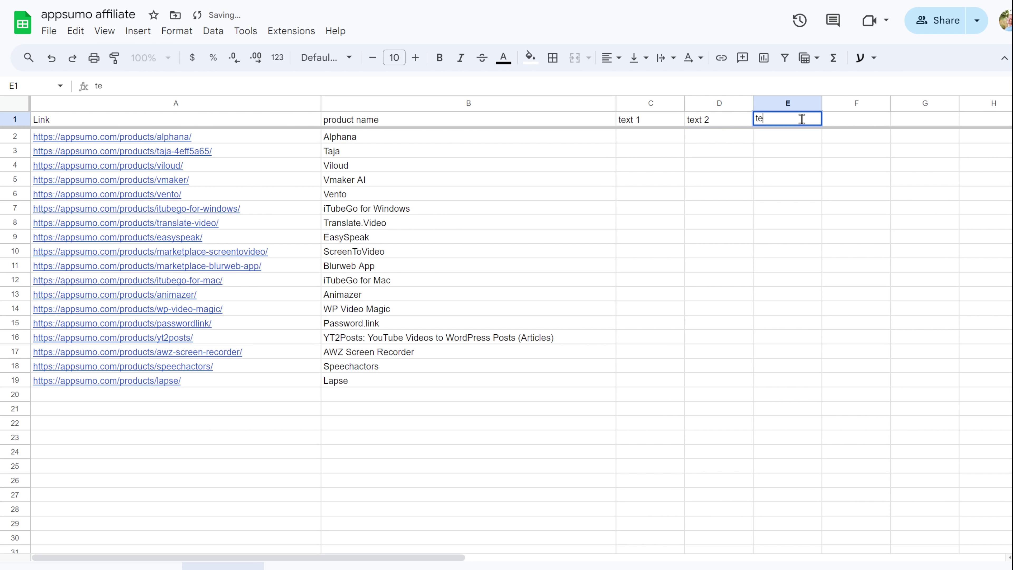
key("BackSpace")
key("BackSpace")
type("screen")
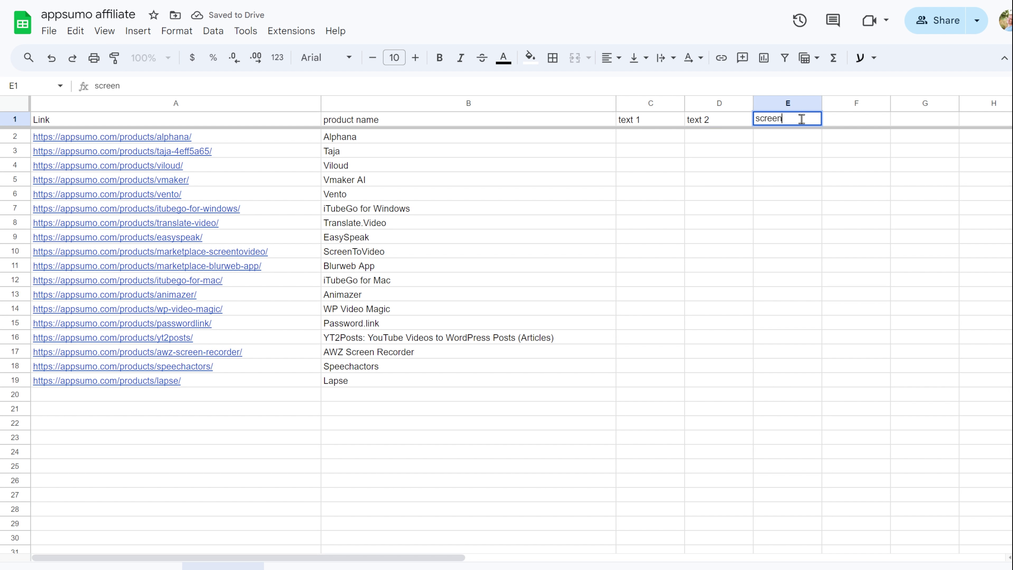
type("shots 1")
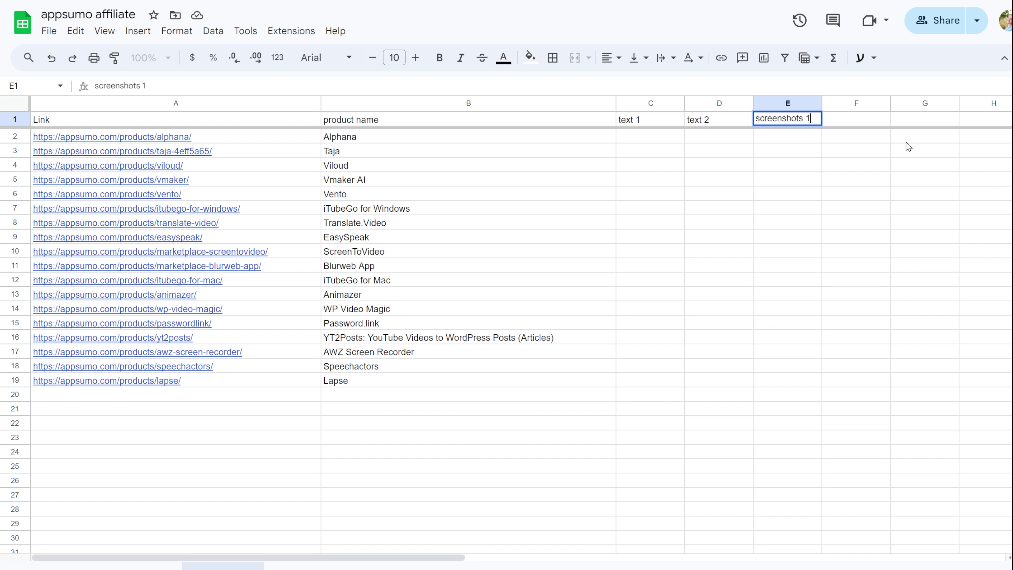
left_click(880, 123)
type("scre")
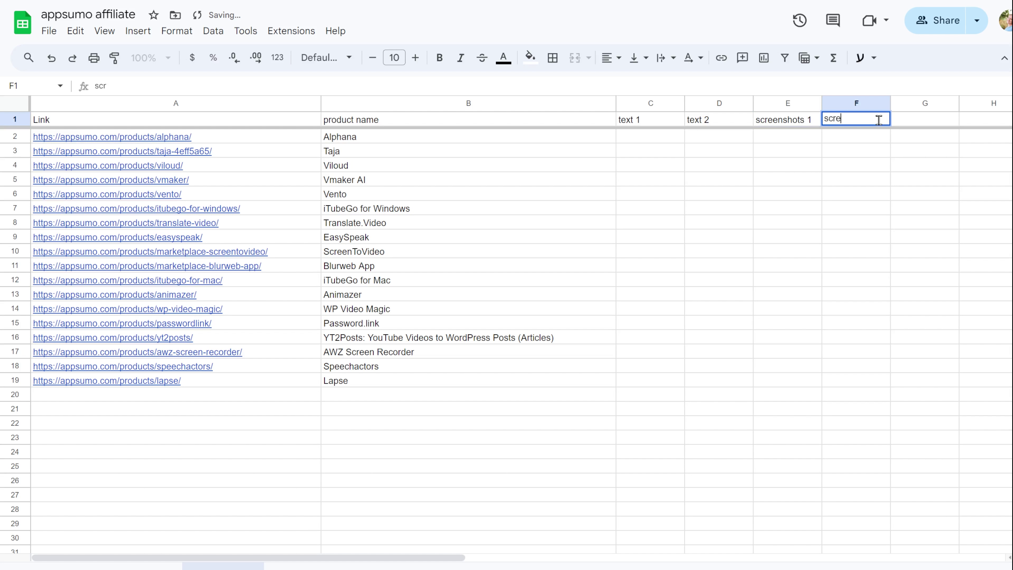
type("enshots 2")
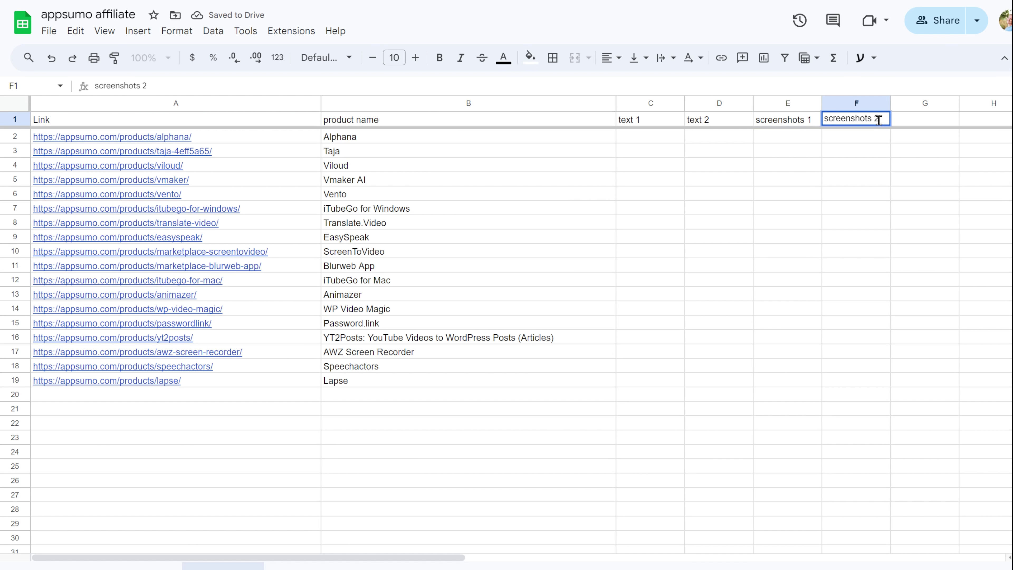
left_click(925, 151)
Step: Add a Google Sheets Update Row step using the google-sheets connection and appsumo affiliate spreadsheet's links sheet
key("alt+Tab")
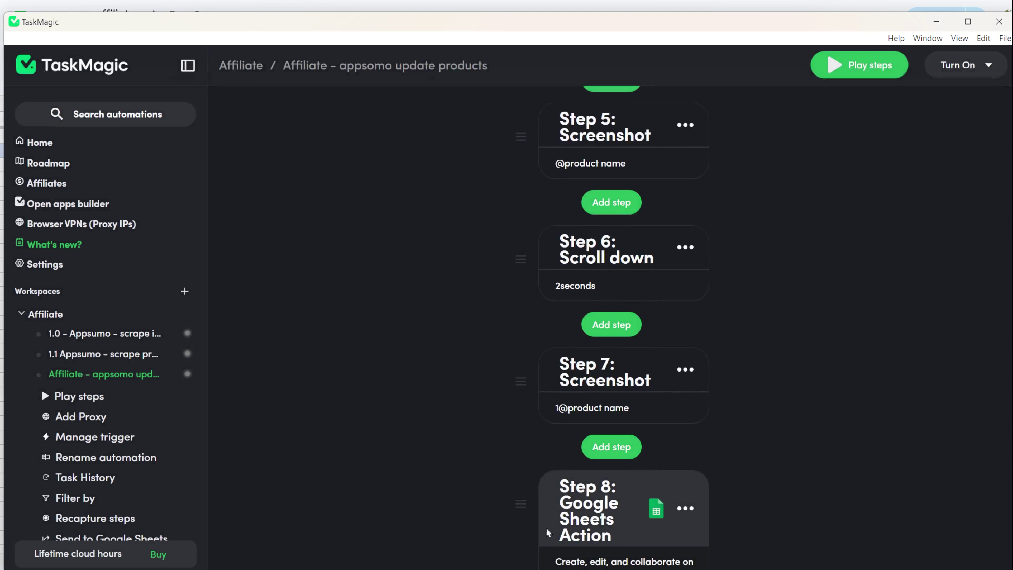
scroll(763, 504, "down", 4)
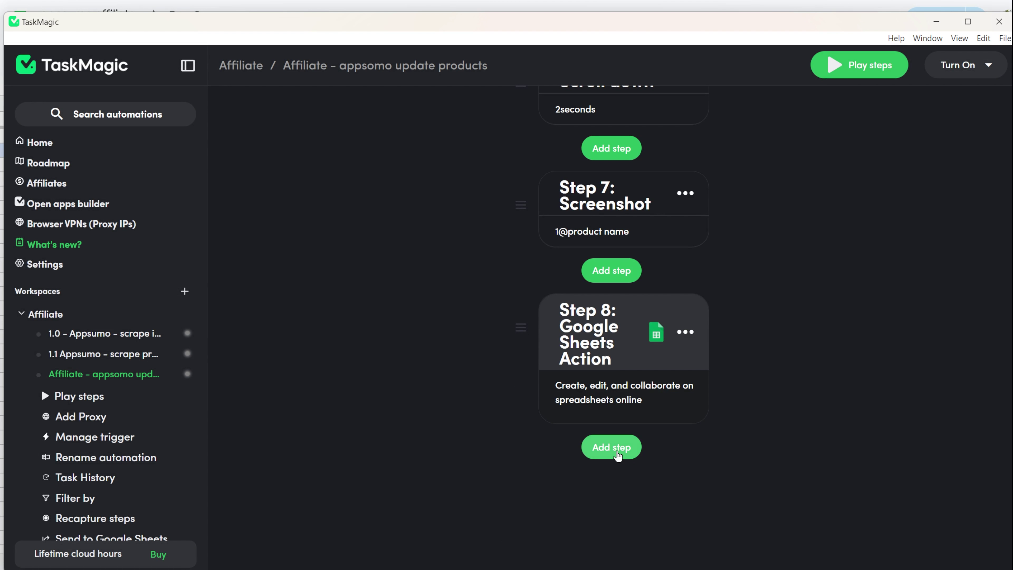
left_click(617, 454)
left_click(545, 219)
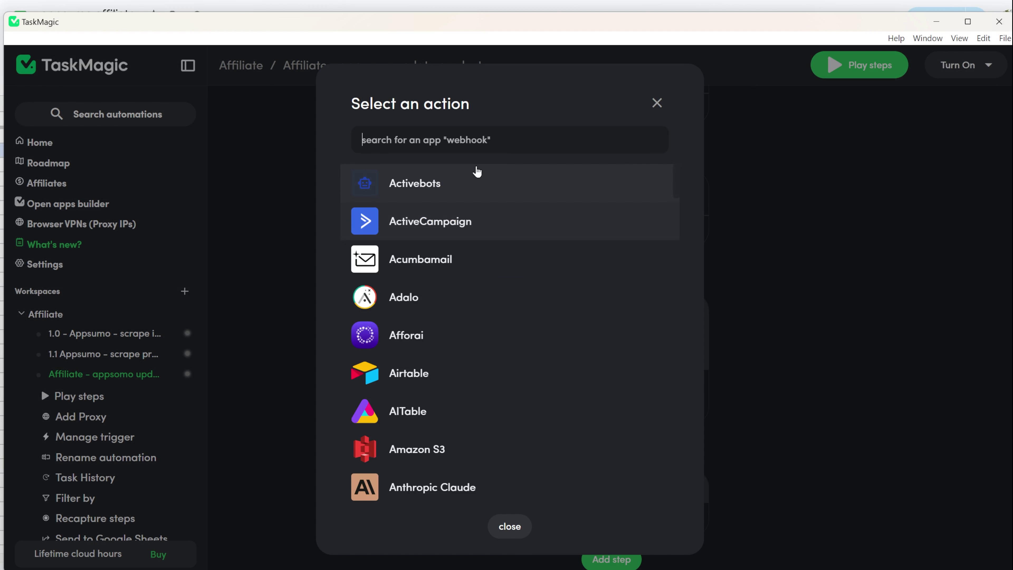
left_click(454, 461)
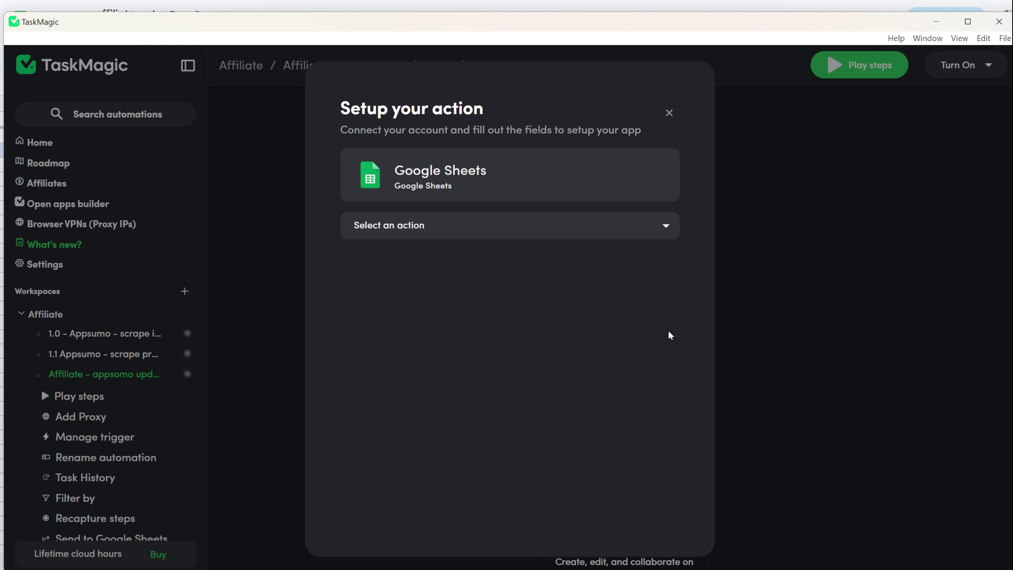
left_click(504, 226)
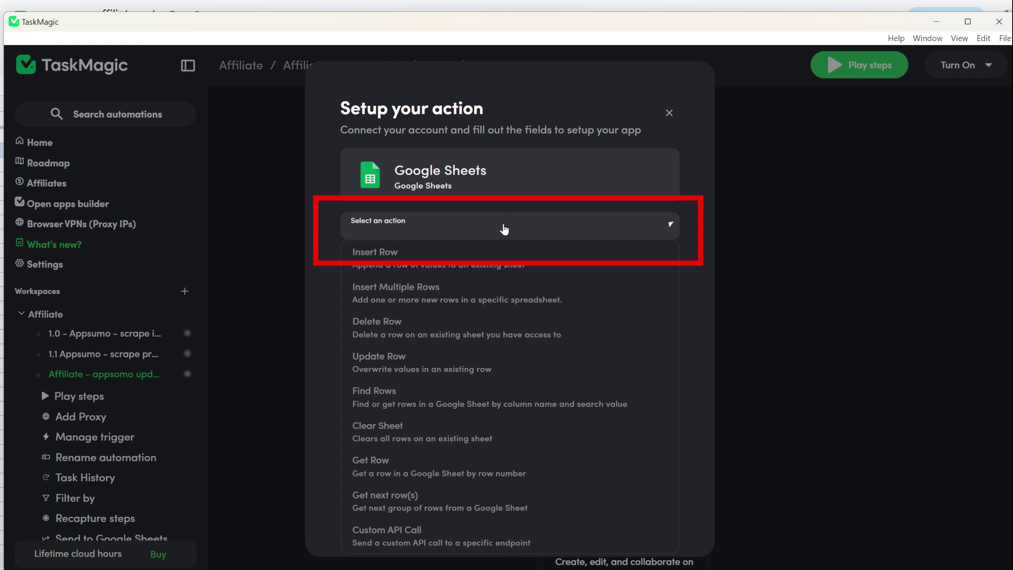
left_click(411, 353)
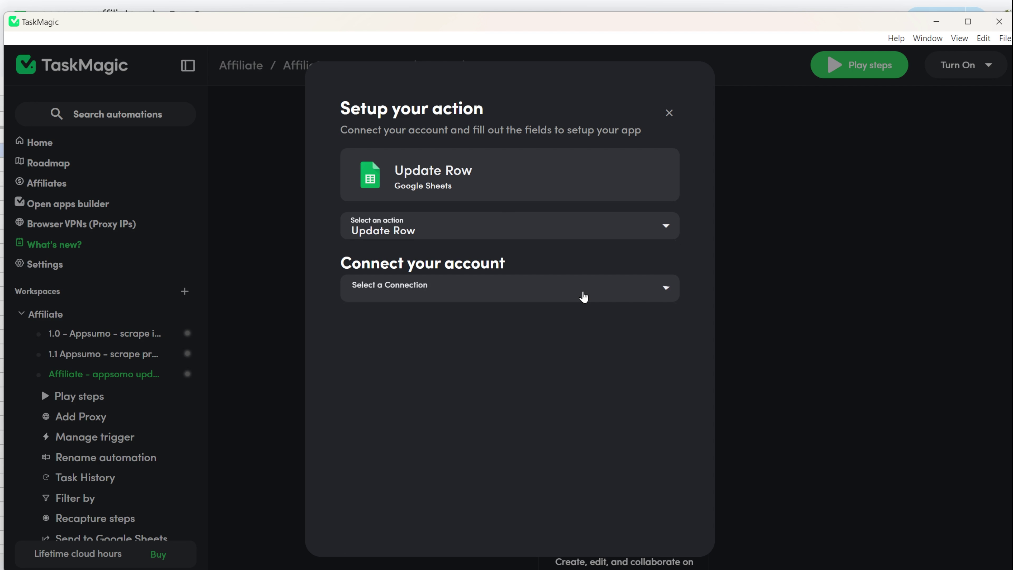
left_click(584, 296)
left_click(462, 346)
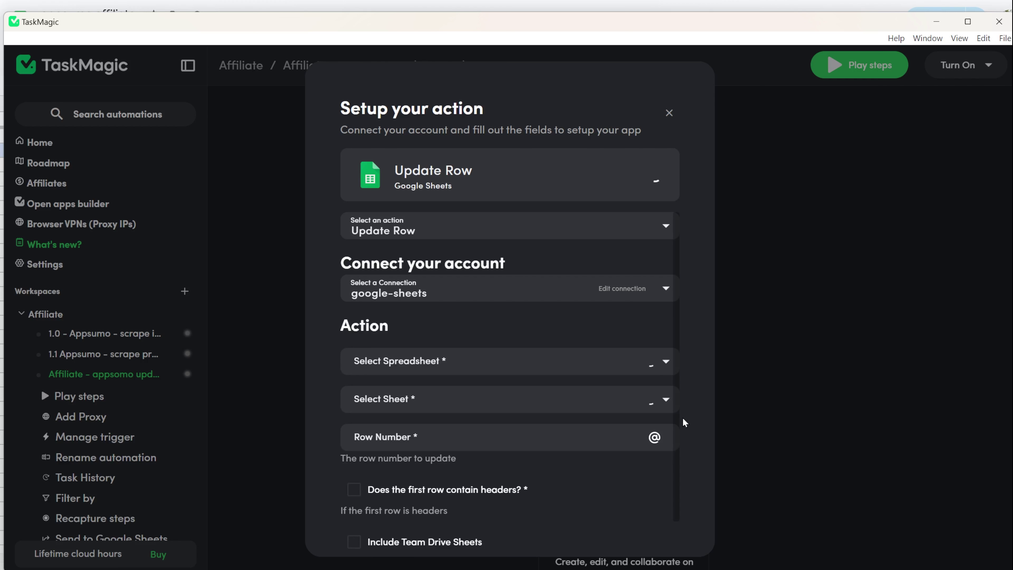
left_click(665, 362)
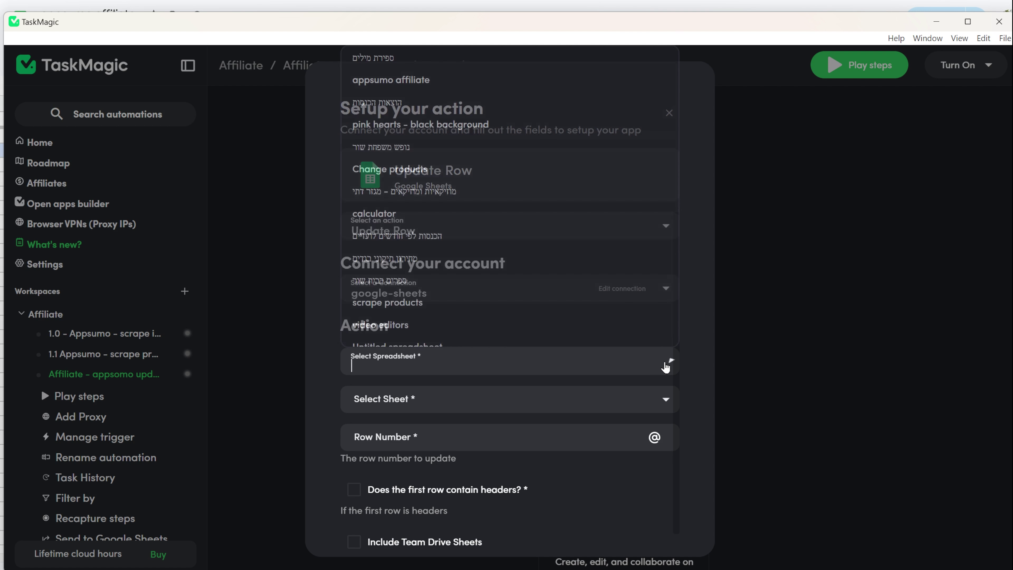
left_click(499, 80)
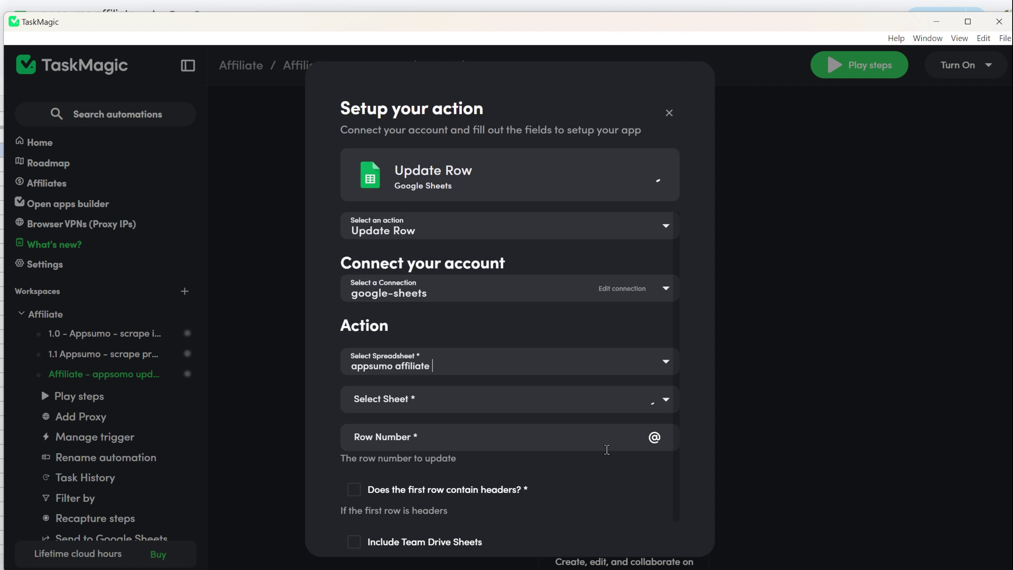
left_click(666, 400)
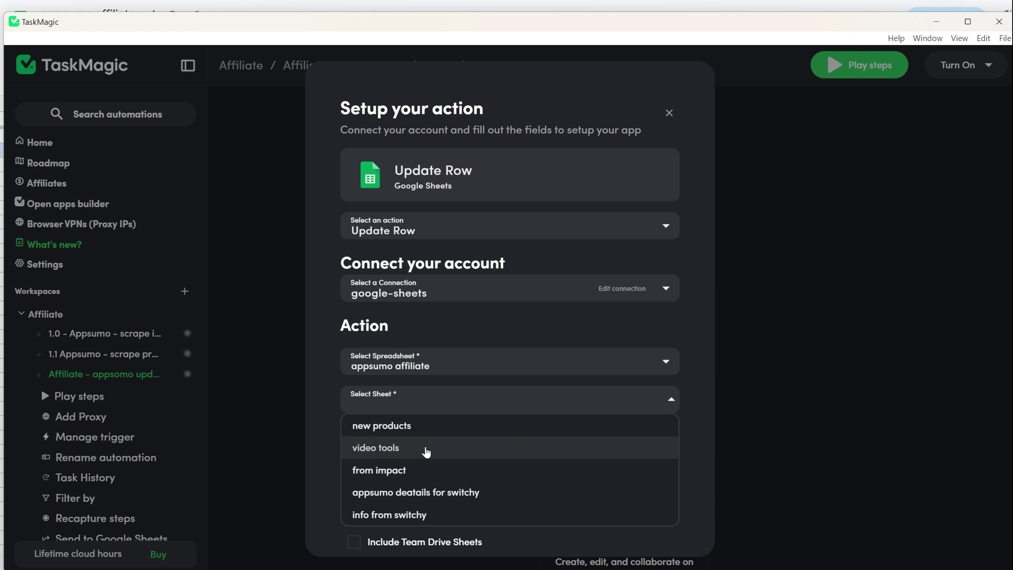
left_click(426, 451)
Step: Map text 1 to step 3, text 2 to step 4, and screenshots 1 to step 5
scroll(509, 319, "down", 10)
left_click(654, 154)
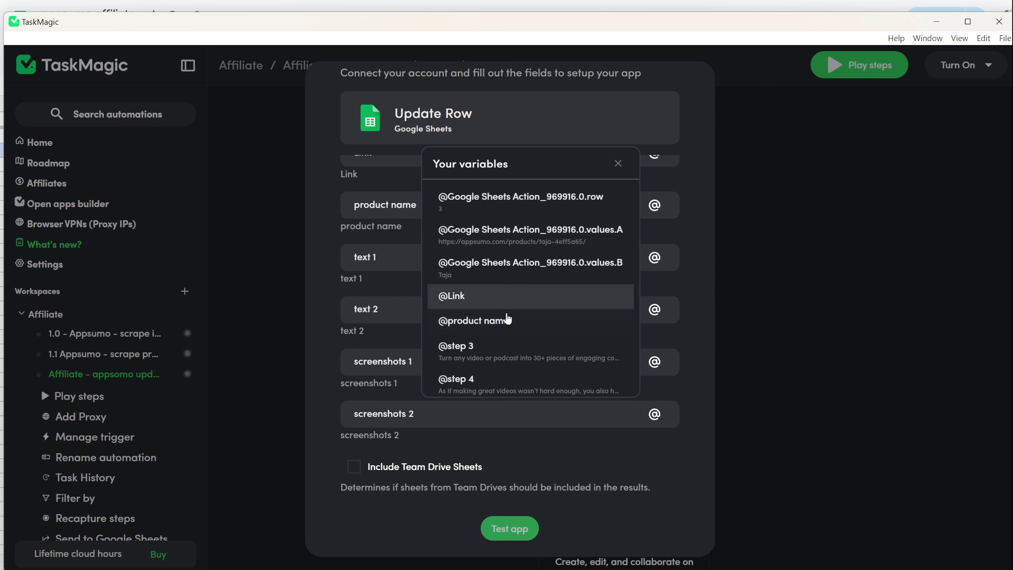
scroll(507, 315, "down", 2)
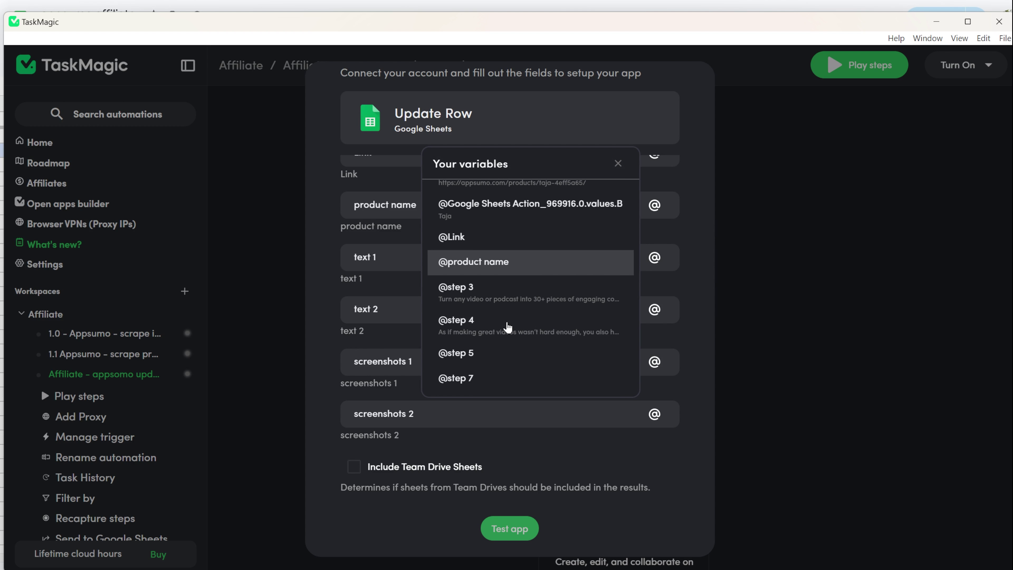
left_click(474, 294)
left_click(653, 315)
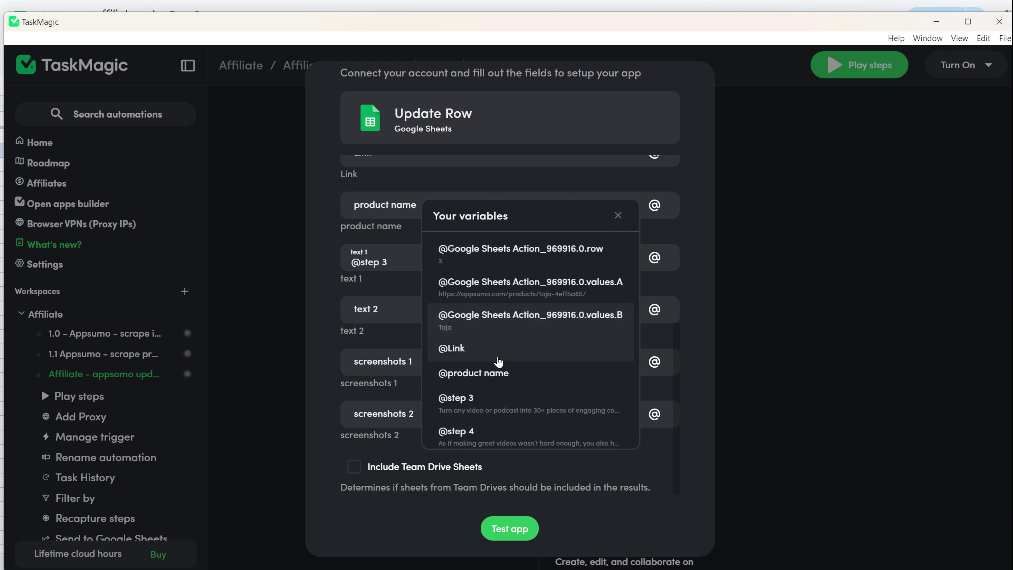
scroll(494, 383, "down", 2)
left_click(493, 383)
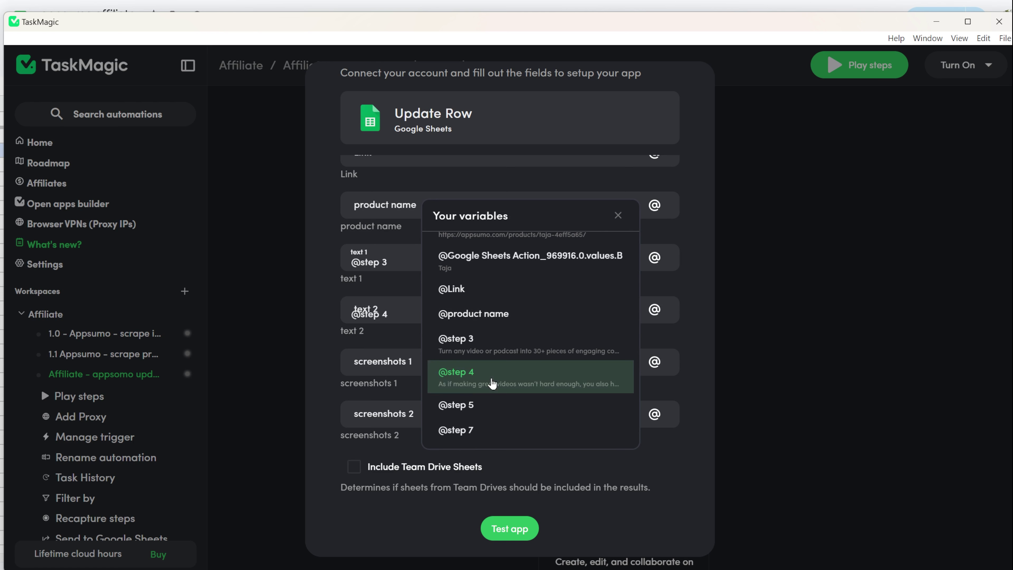
left_click(653, 367)
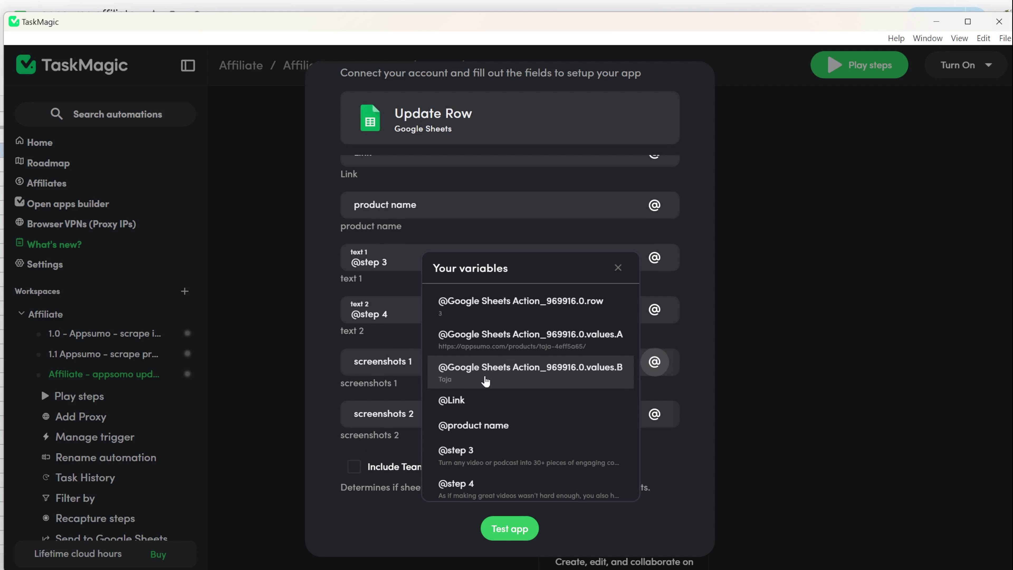
scroll(489, 411, "down", 2)
left_click(500, 463)
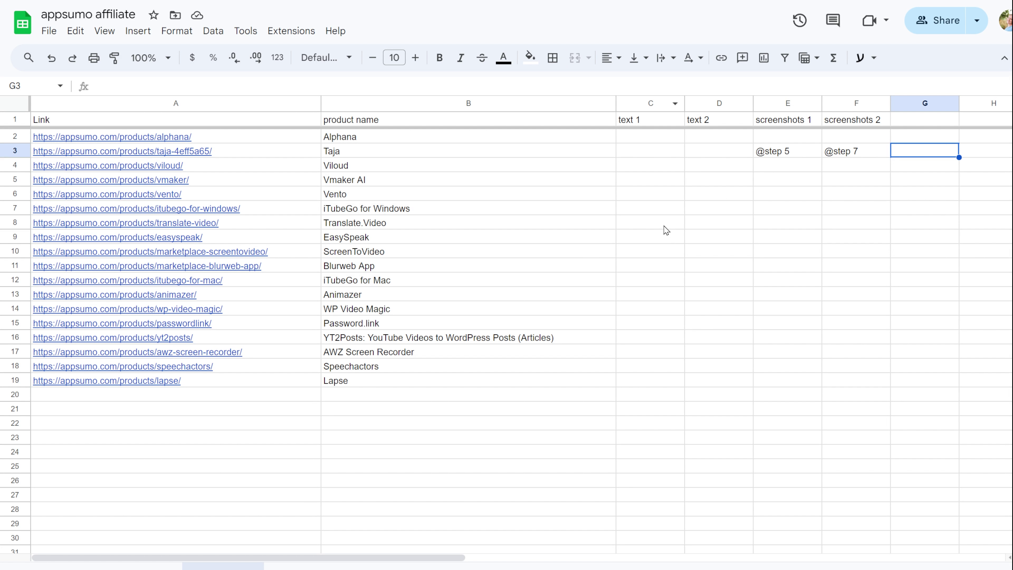
key("alt+Tab")
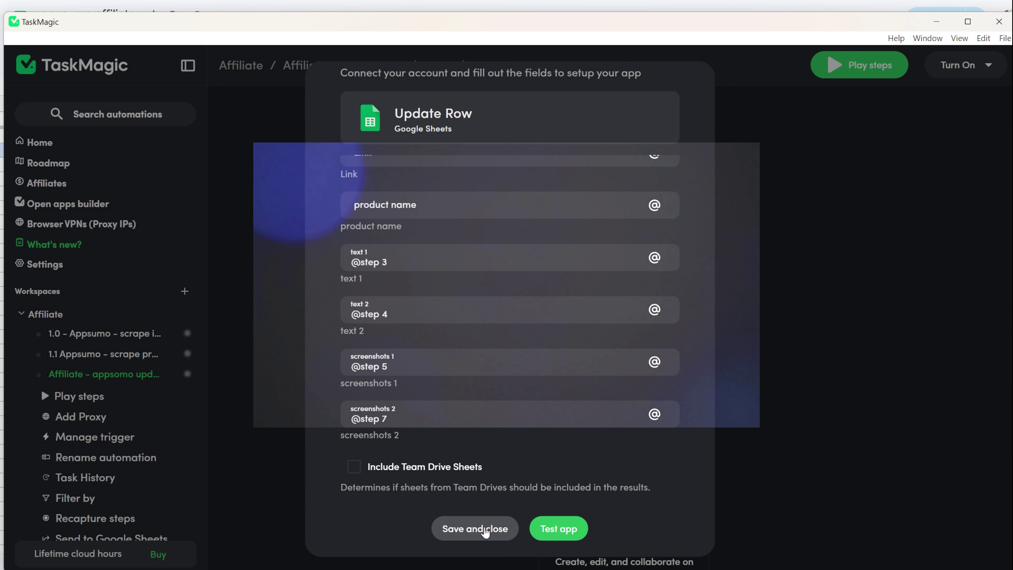
left_click(485, 532)
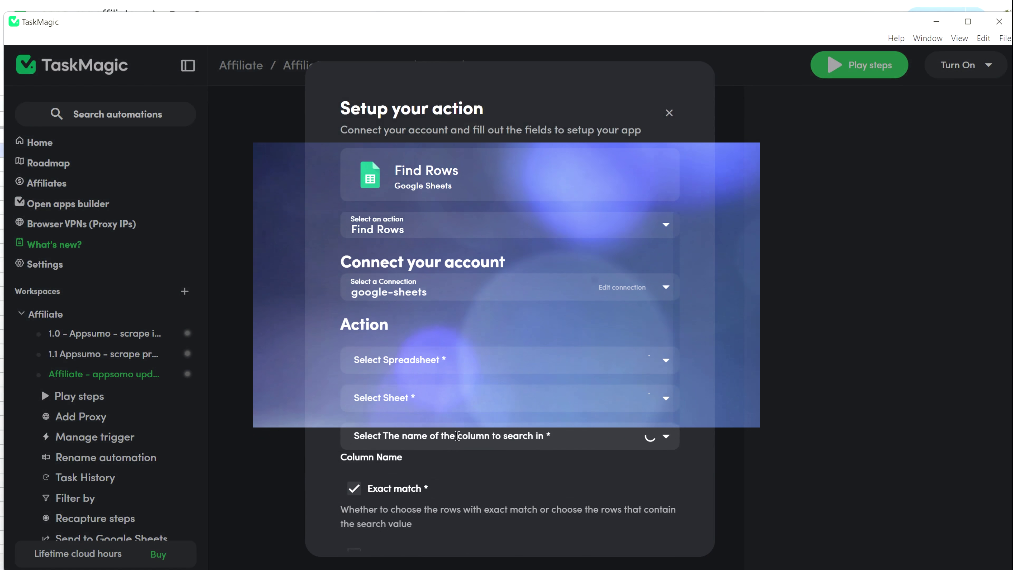
left_click_drag(395, 410, 321, 413)
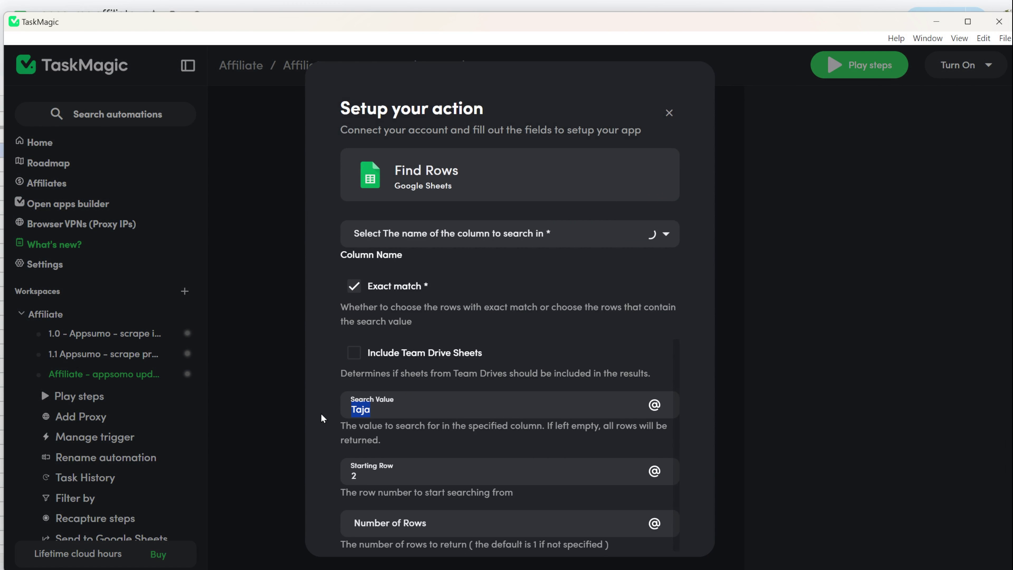
key("BackSpace")
left_click(654, 404)
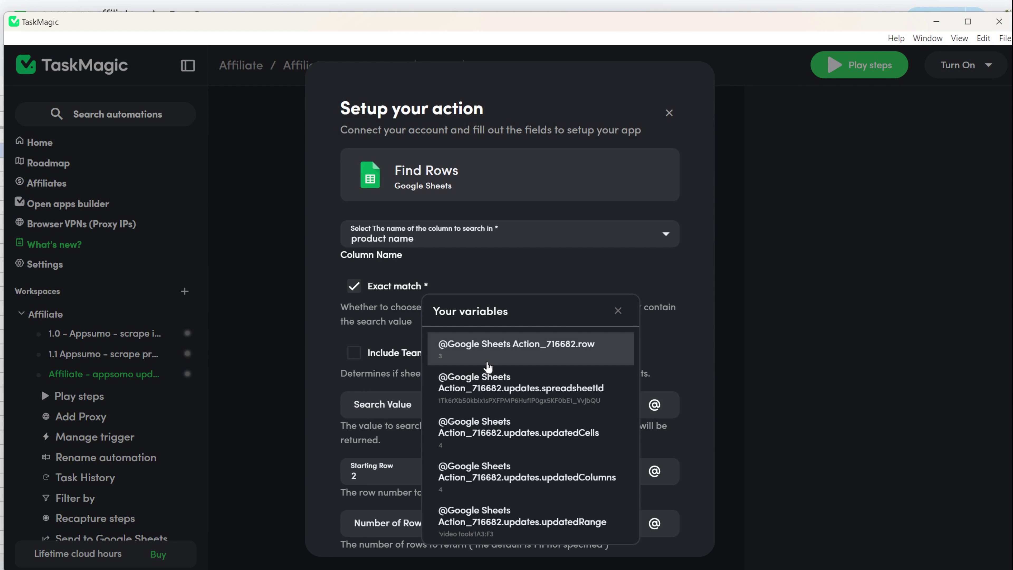
scroll(482, 443, "down", 10)
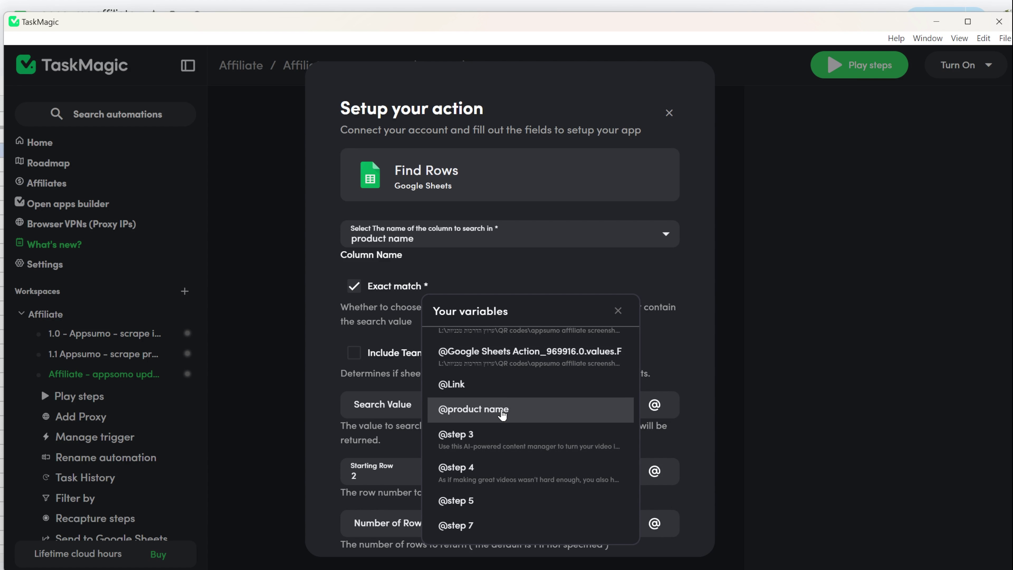
left_click(503, 415)
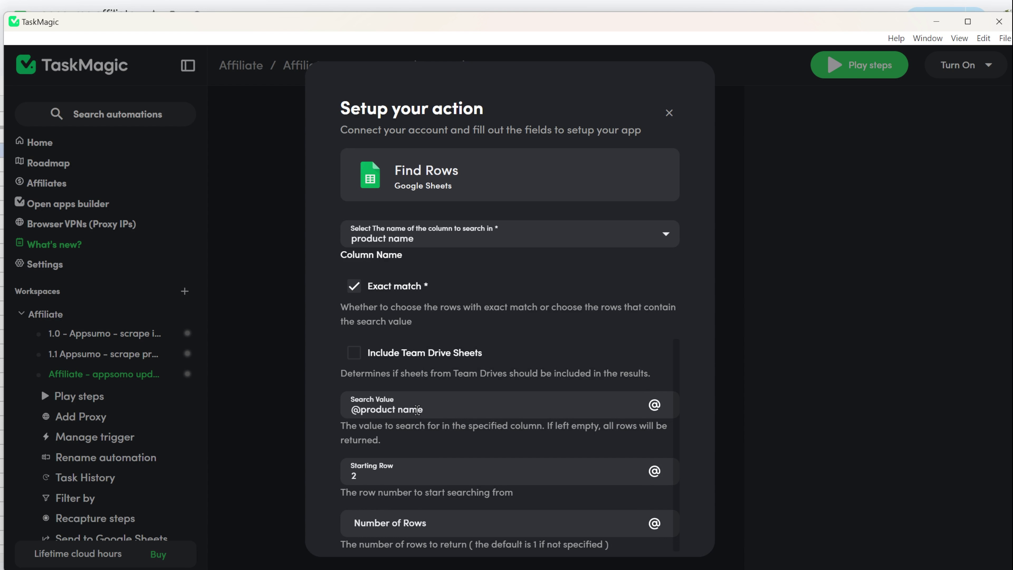
Step: Test the Find Rows step and dismiss the empty test result
scroll(488, 441, "down", 3)
left_click(513, 535)
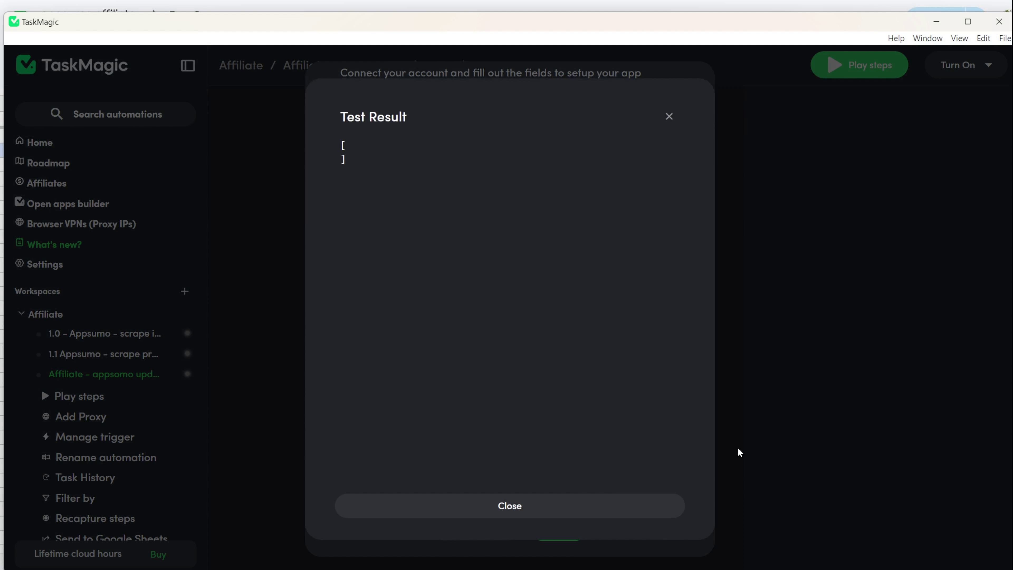
left_click(534, 504)
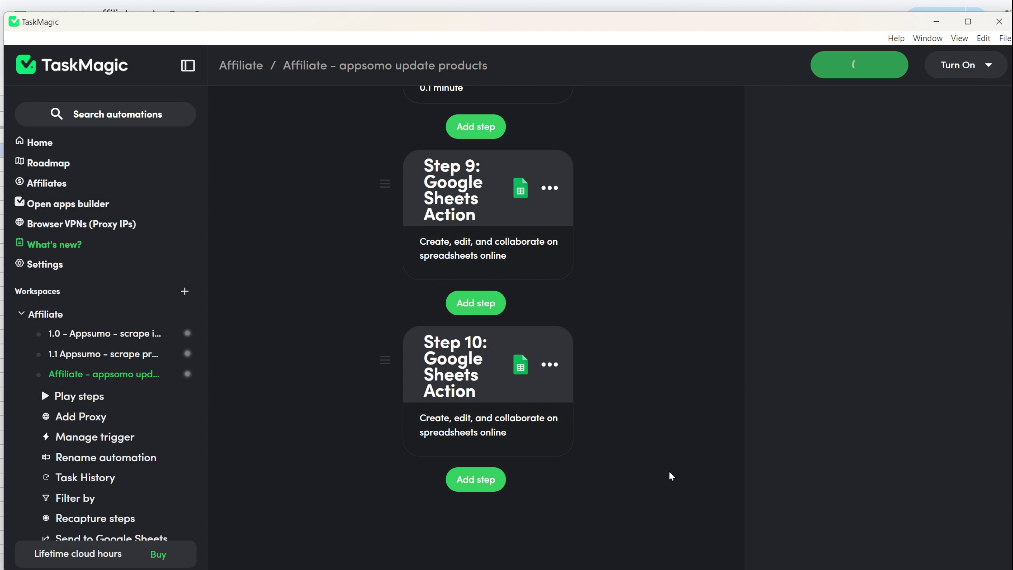
key("alt+Tab")
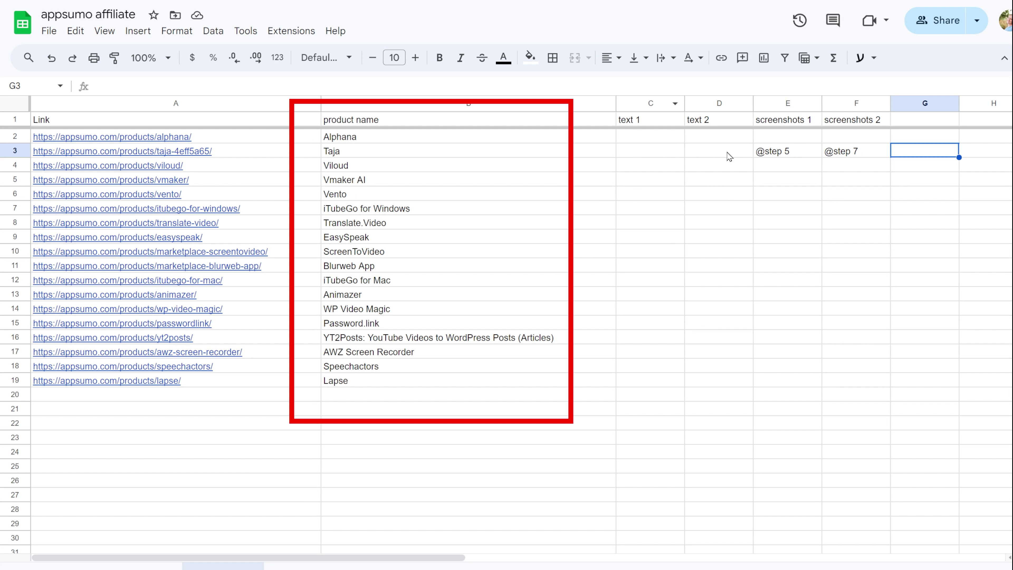
key("alt+Tab")
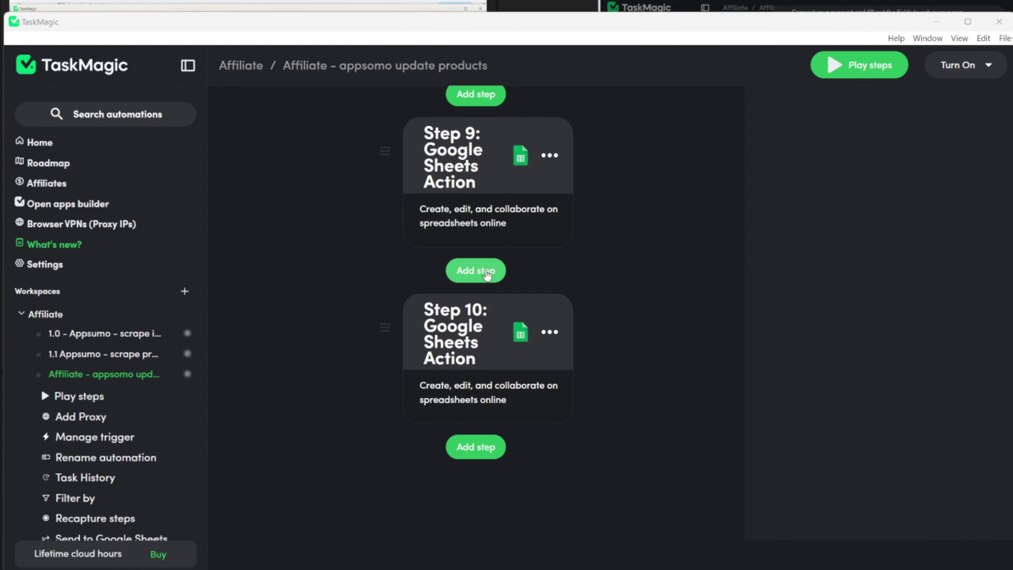
Step: Add a filter step checking whether Google Sheets Action_716682.row is empty, and save it
left_click(486, 272)
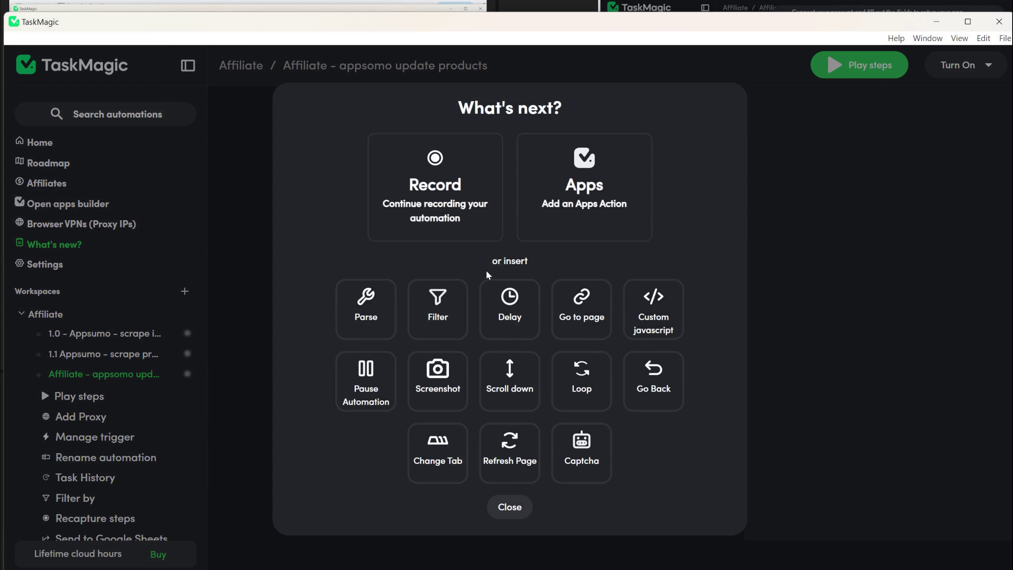
left_click(437, 305)
left_click(462, 221)
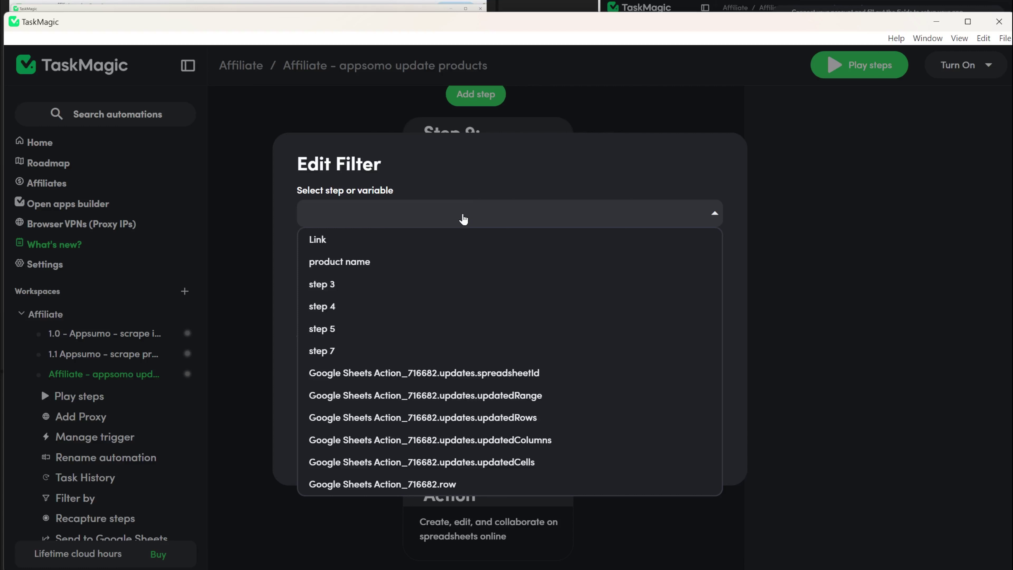
left_click(489, 481)
left_click(447, 265)
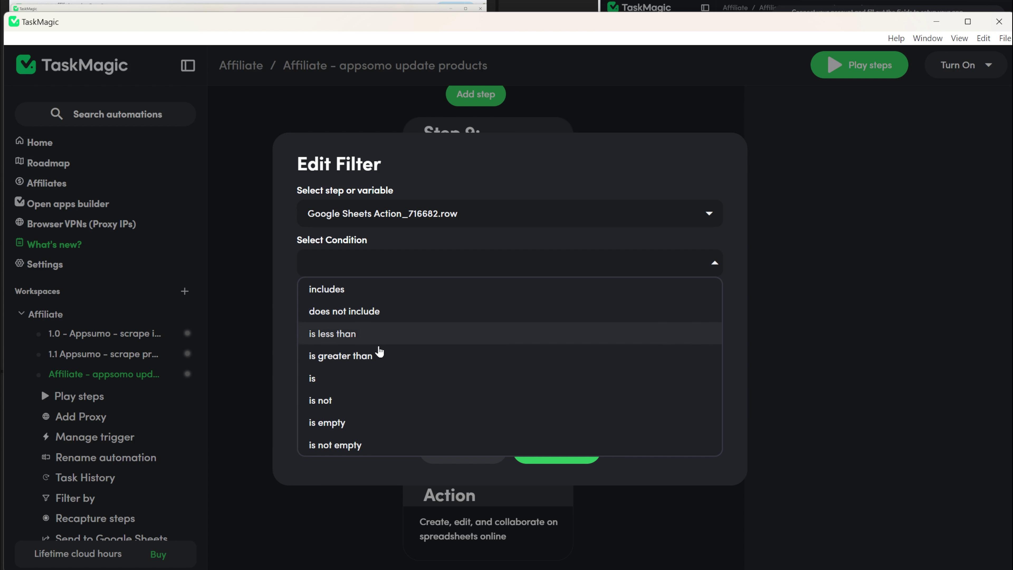
left_click(383, 407)
left_click(399, 263)
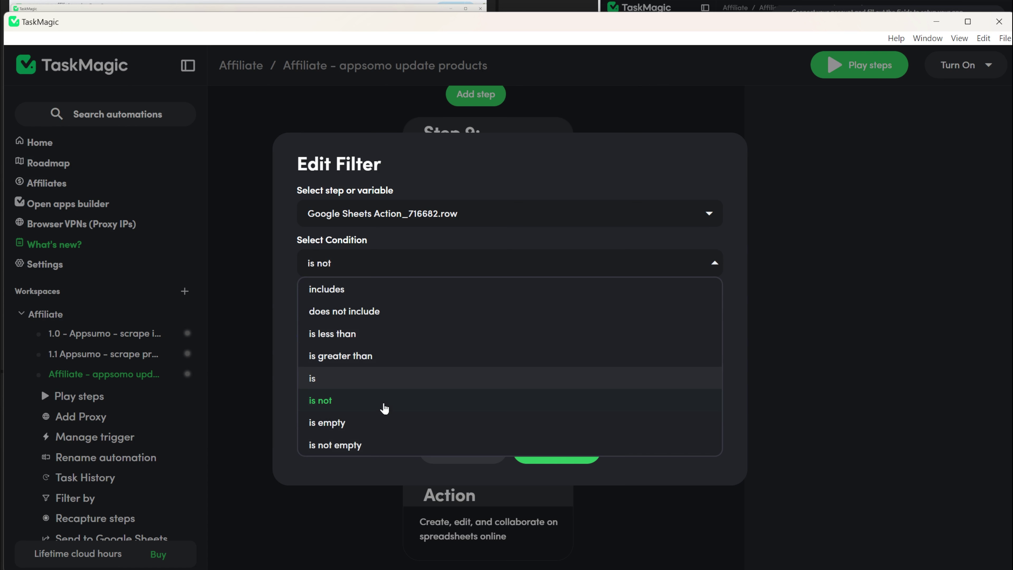
left_click(384, 422)
left_click(477, 361)
scroll(459, 324, "down", 1)
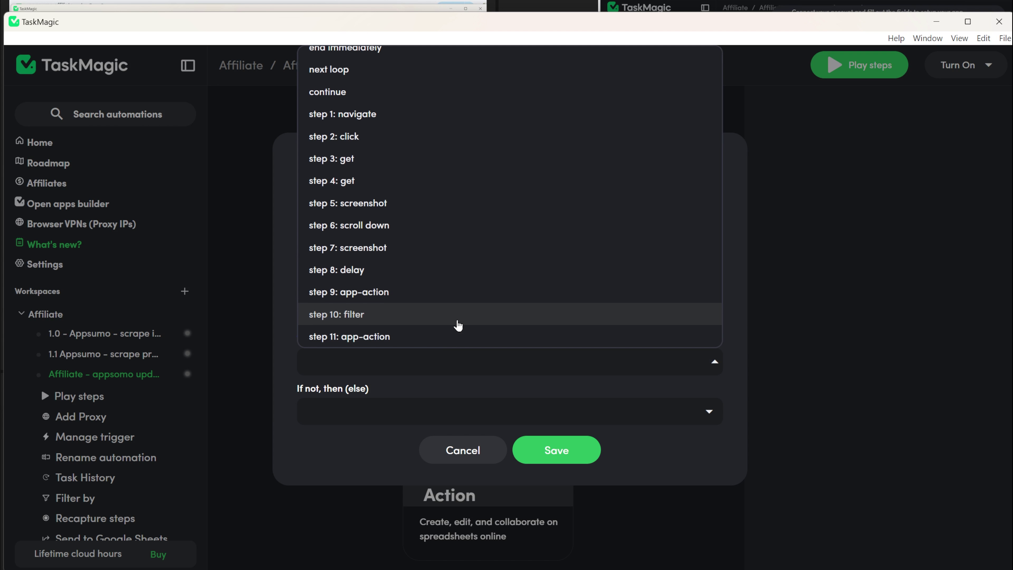
left_click(543, 450)
Step: Set the filter's else target to step 11 and connect Insert Row to google-sheets
left_click(514, 229)
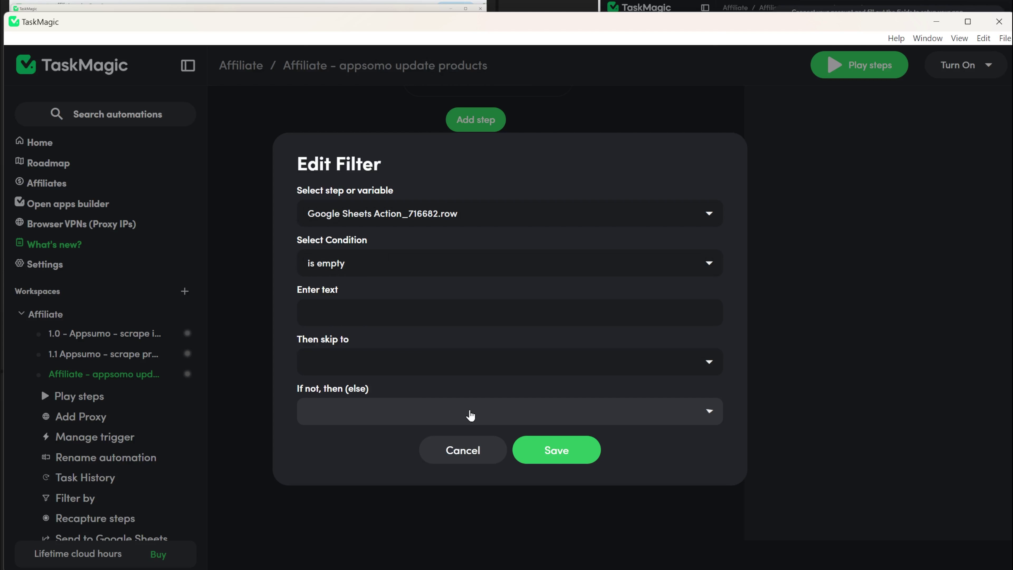
left_click(470, 413)
left_click(391, 387)
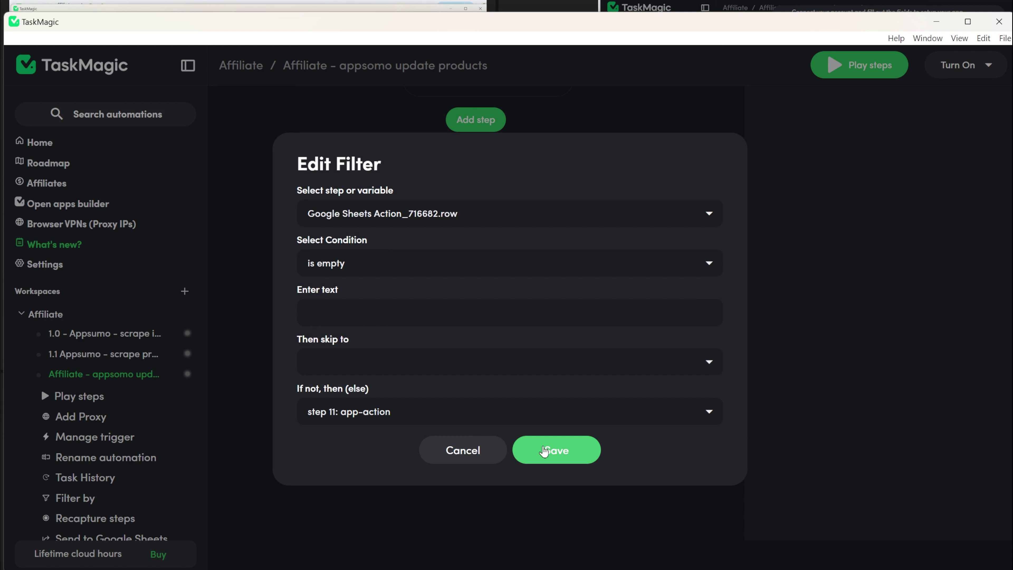
left_click(527, 450)
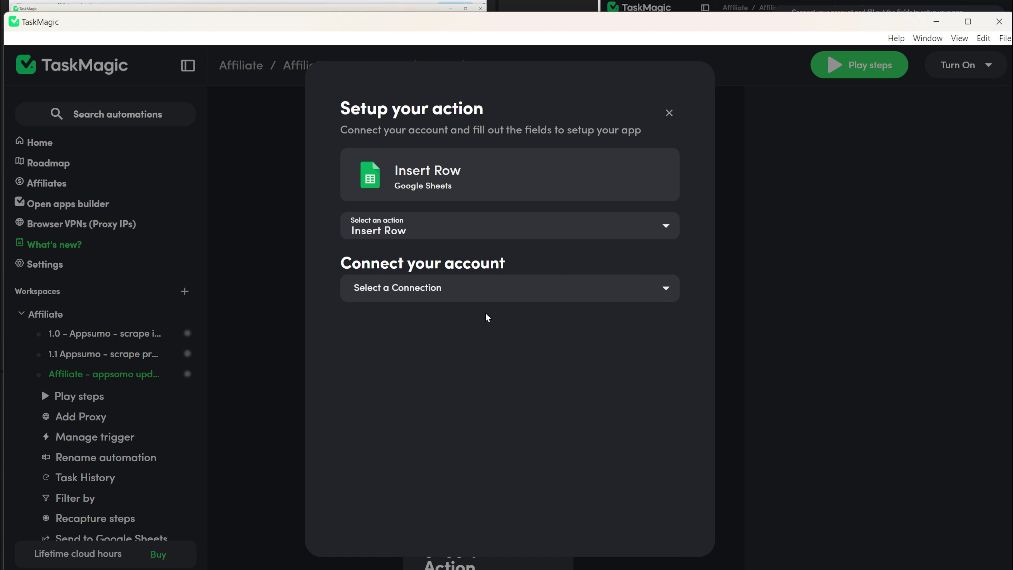
left_click(489, 298)
left_click(474, 342)
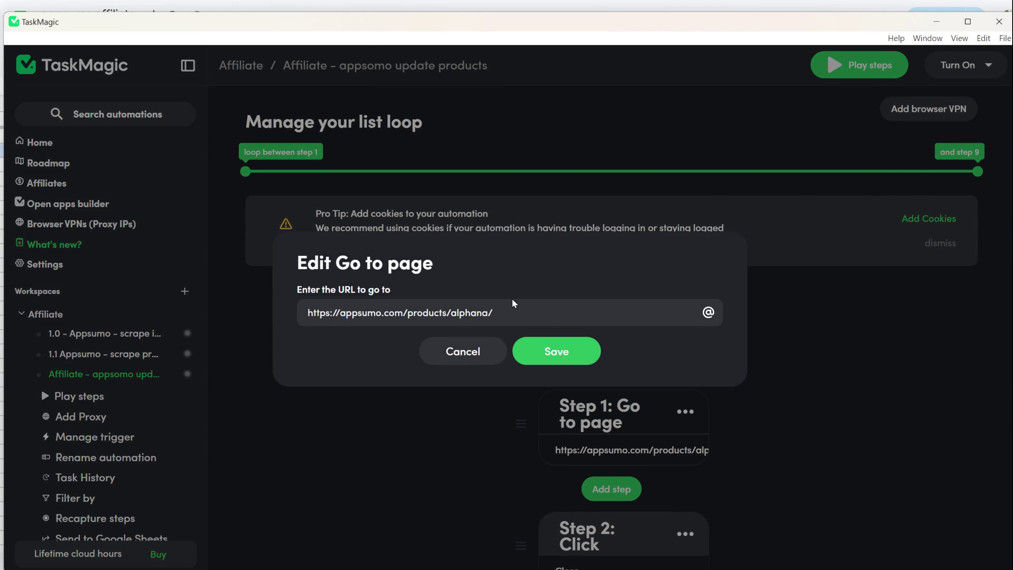
left_click_drag(512, 303, 237, 317)
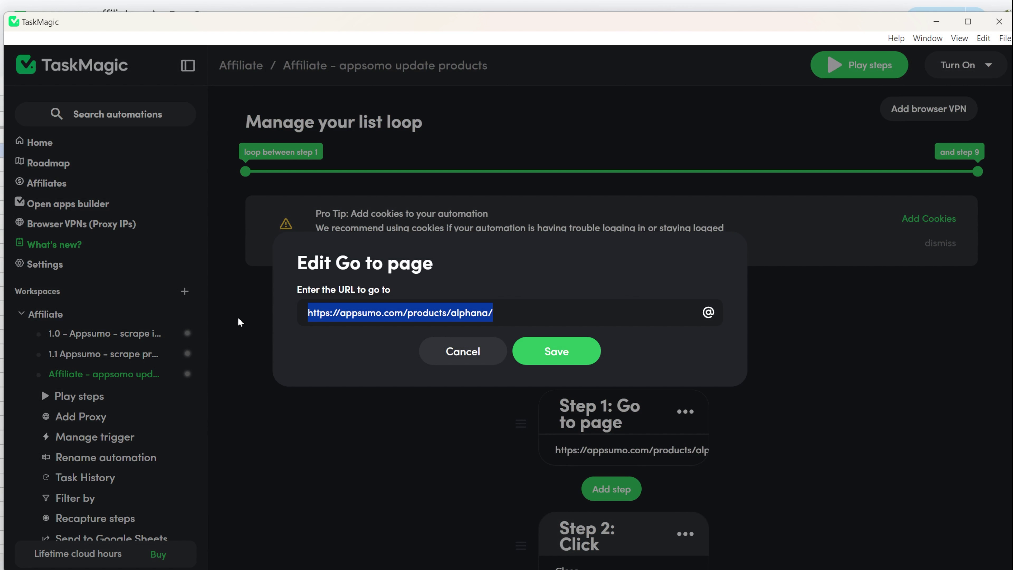
key("BackSpace")
left_click(708, 312)
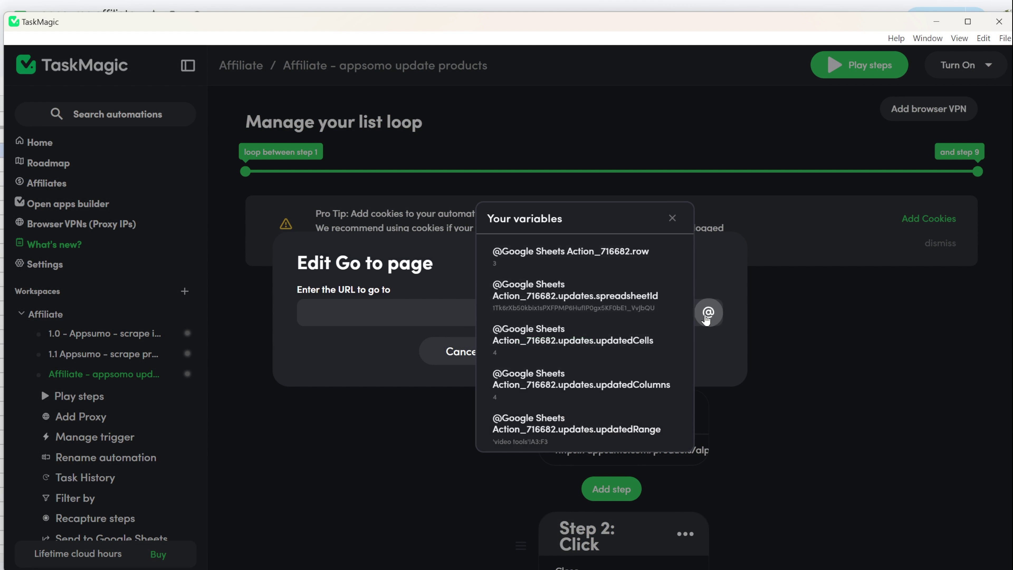
scroll(571, 361, "down", 3)
scroll(571, 361, "down", 3)
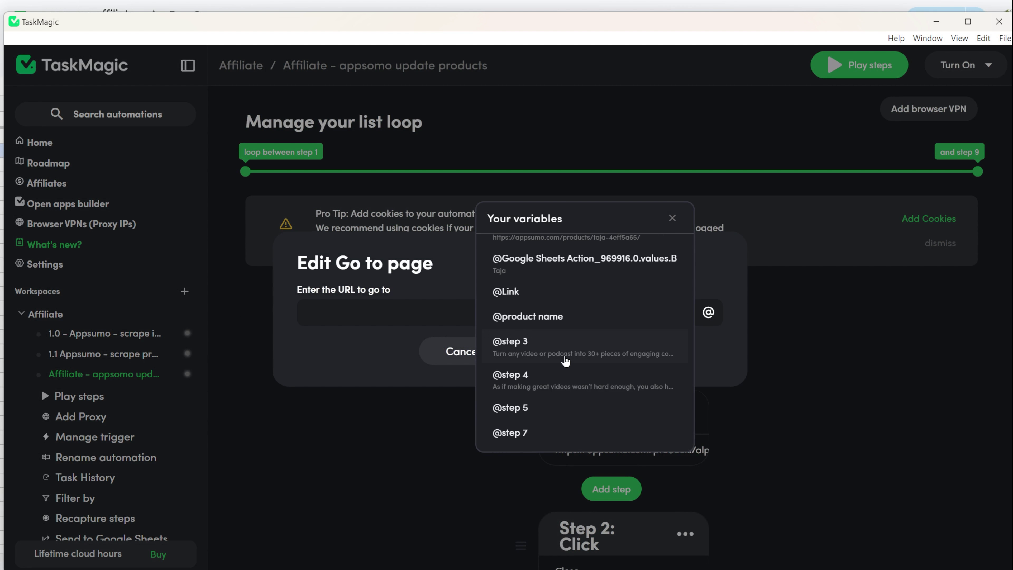
left_click(524, 292)
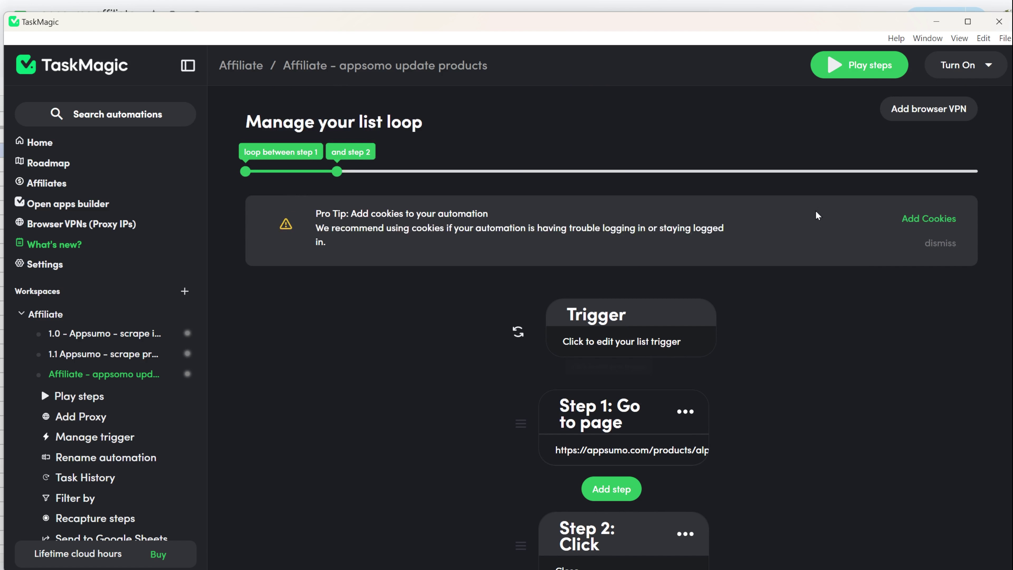
left_click_drag(337, 171, 979, 169)
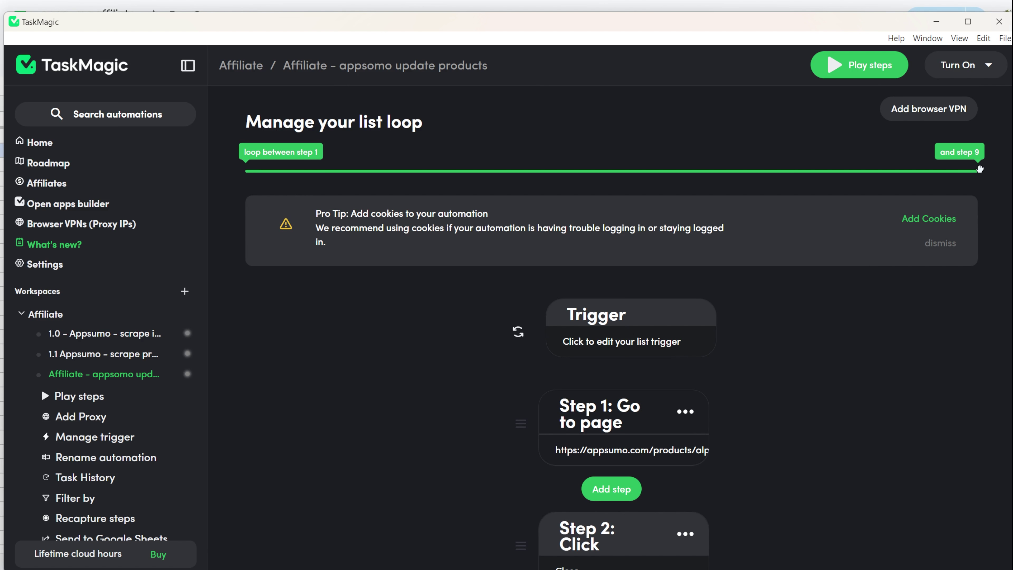
scroll(728, 360, "down", 20)
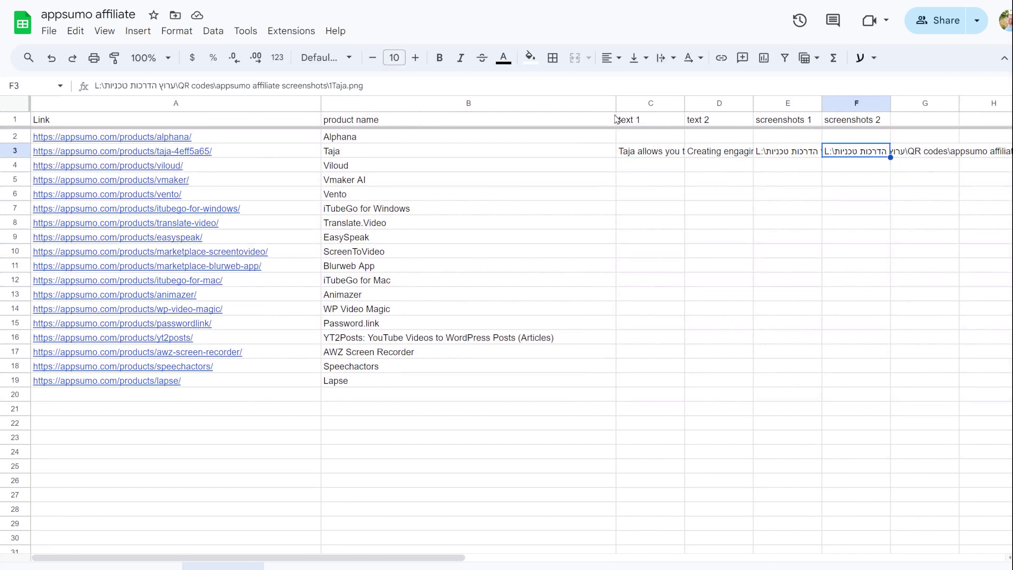
Step: Inspect cells C3–F3: two scraped texts plus the Taja.png and 1Taja.png screenshot paths
left_click(654, 156)
left_click(718, 156)
left_click(784, 154)
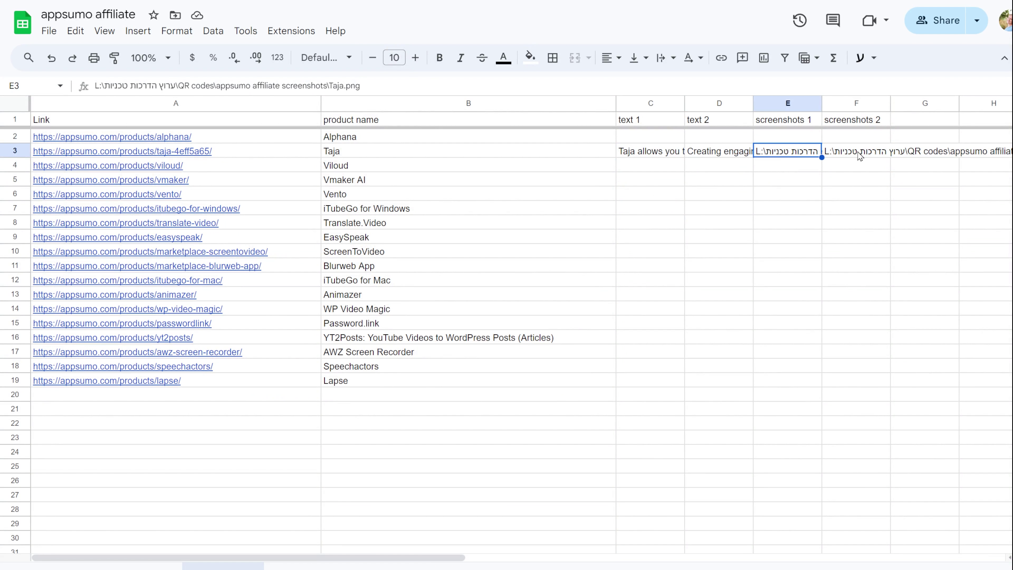
left_click(860, 155)
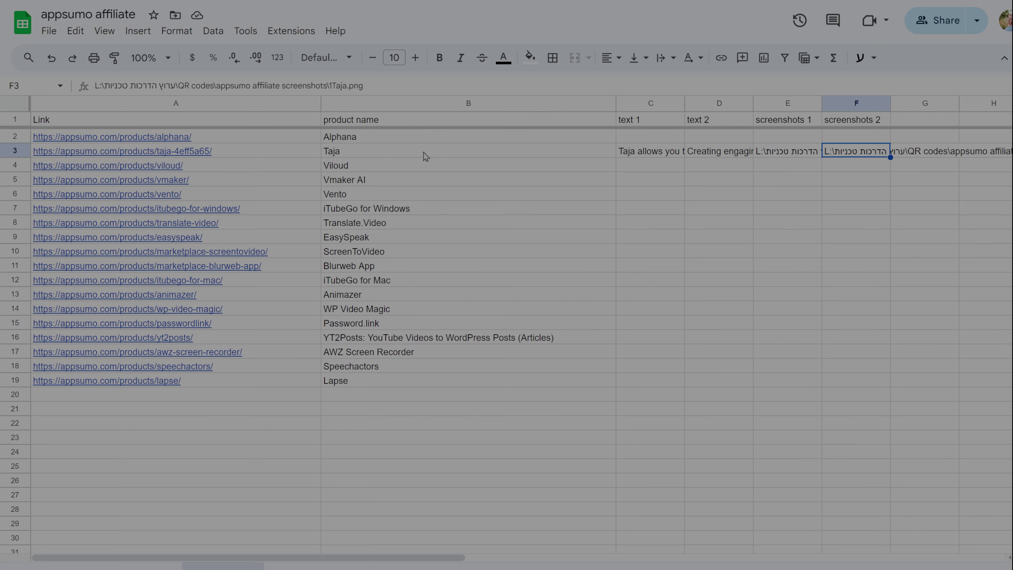